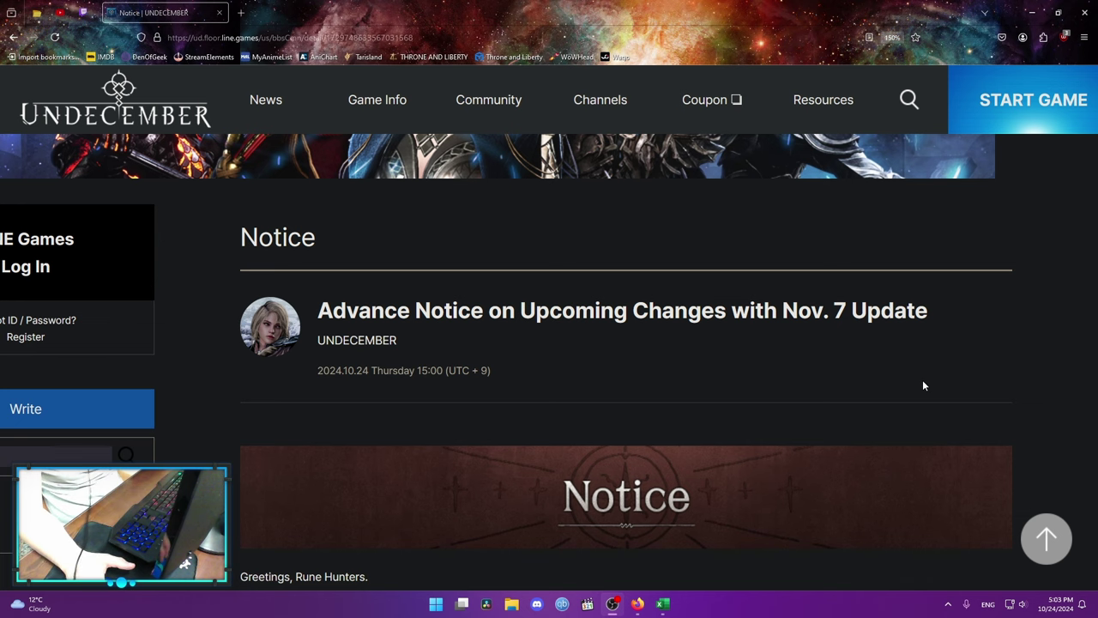
- Read through the Nov. 7 update notice, from the Auction House and Content Reset sections to Balance and Content Adjustments
scroll(923, 385, "down", 6)
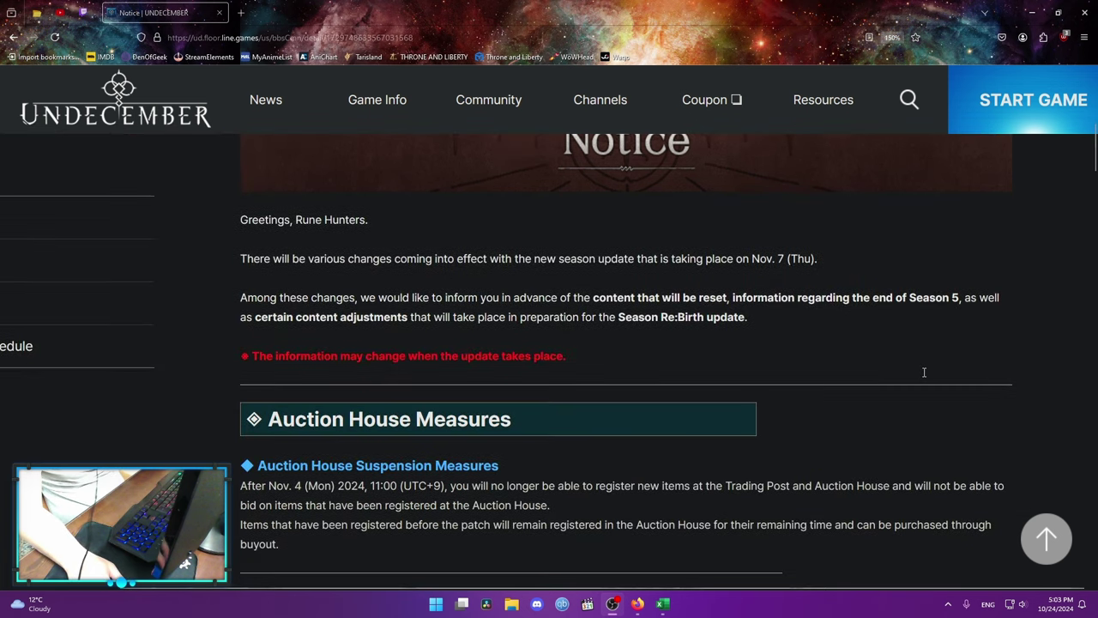
scroll(525, 317, "down", 2)
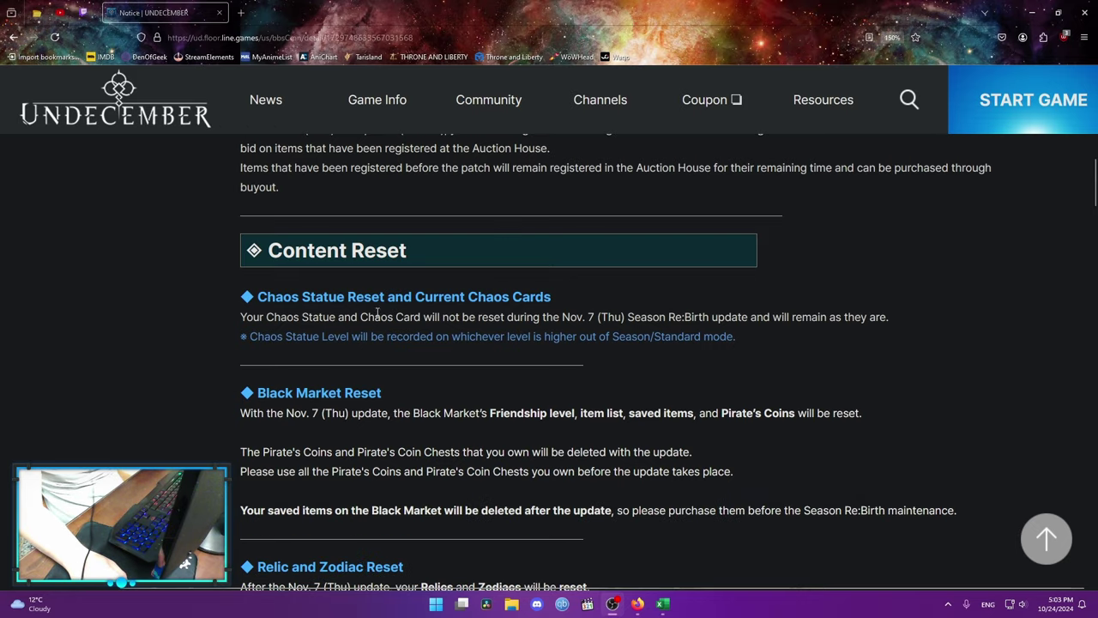
scroll(375, 315, "down", 3)
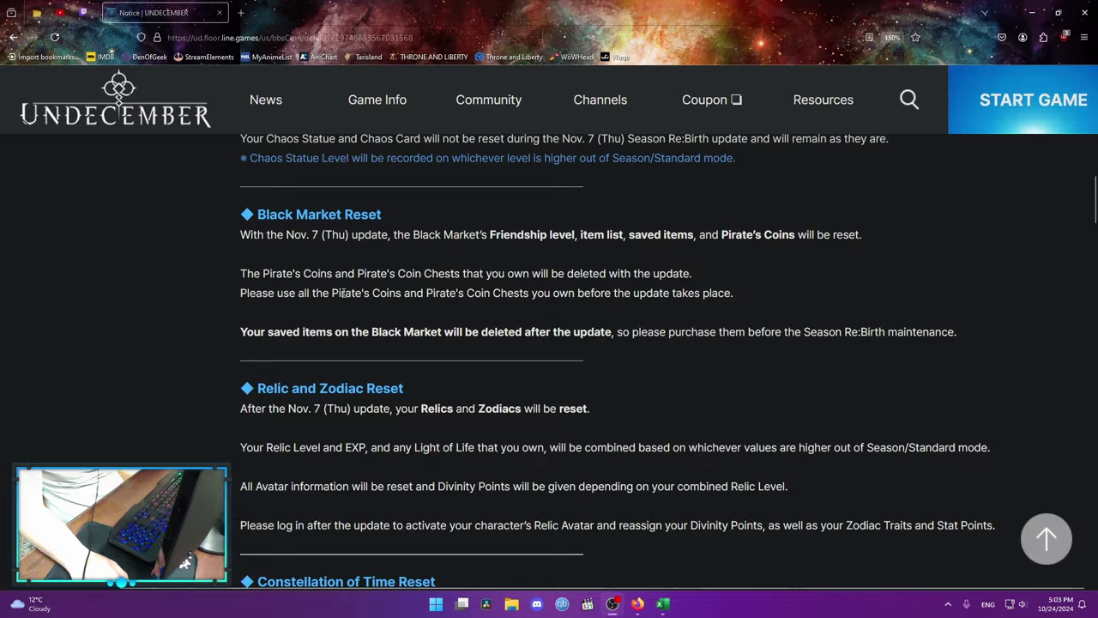
scroll(353, 307, "down", 3)
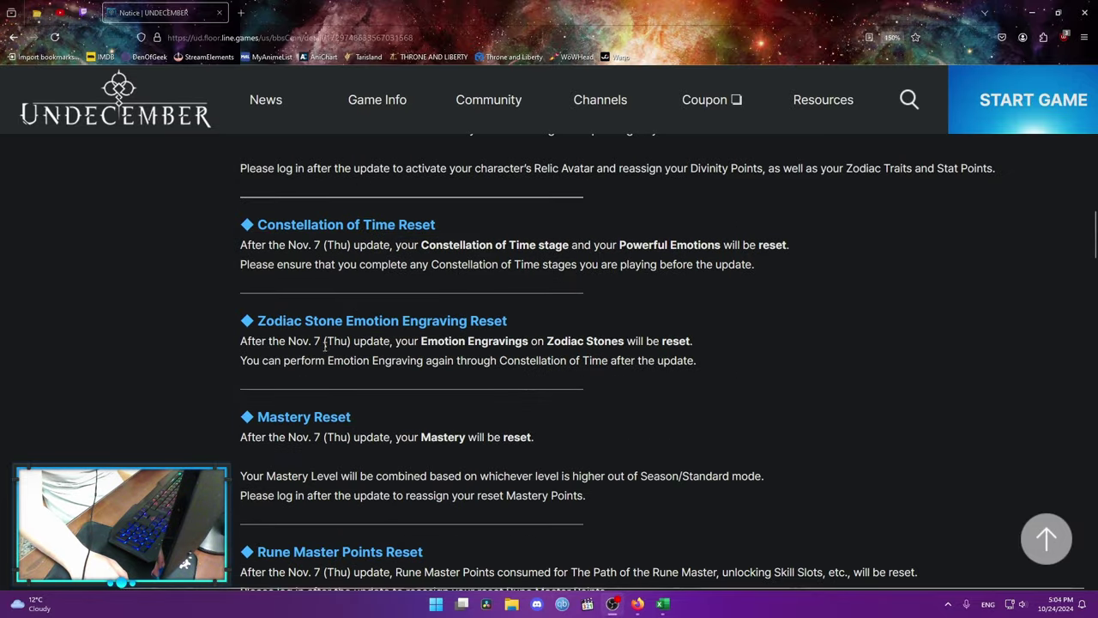
scroll(325, 346, "down", 2)
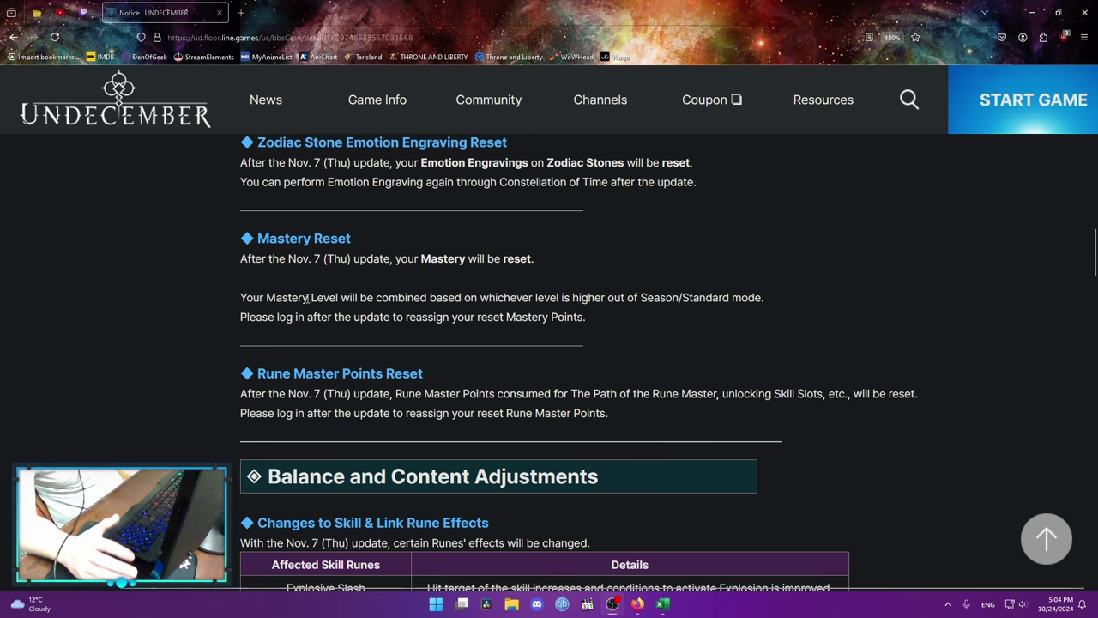
scroll(308, 297, "down", 1)
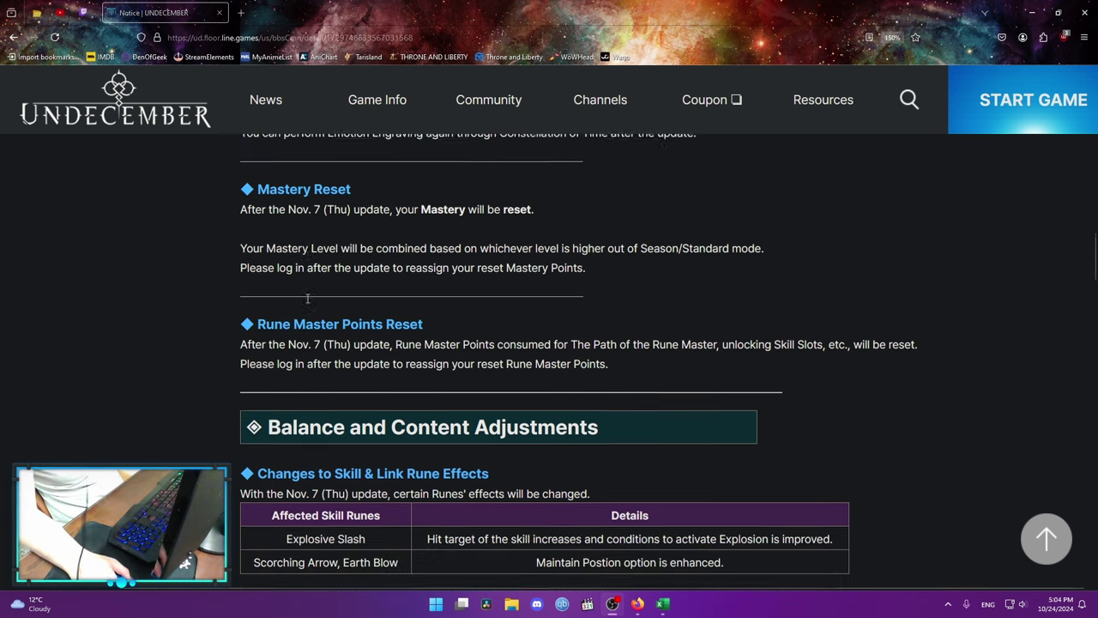
scroll(308, 298, "down", 1)
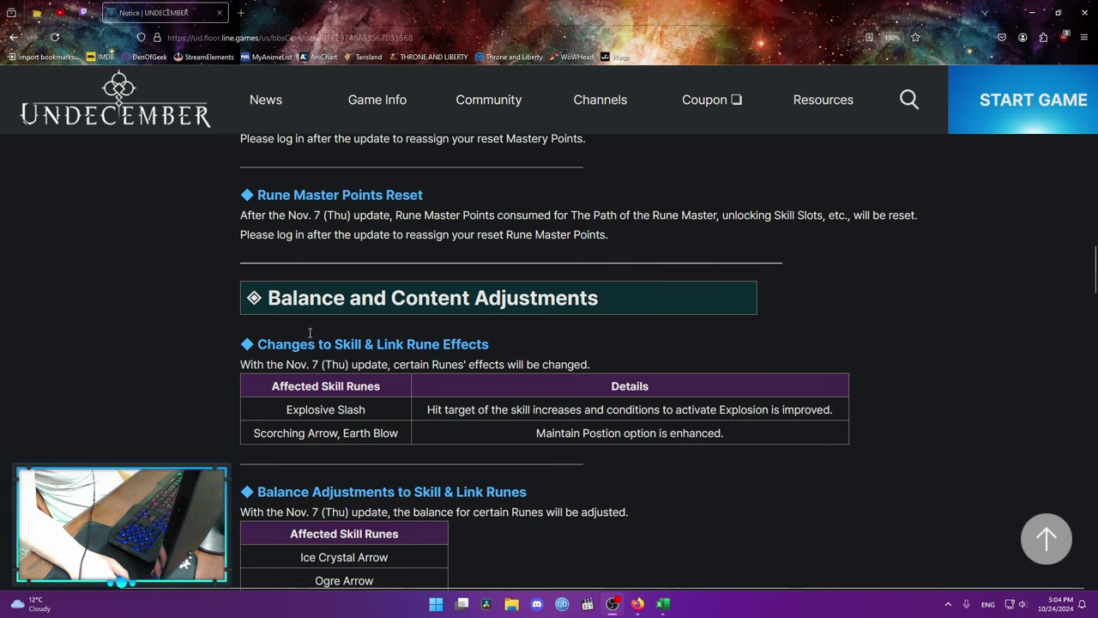
scroll(314, 326, "down", 1)
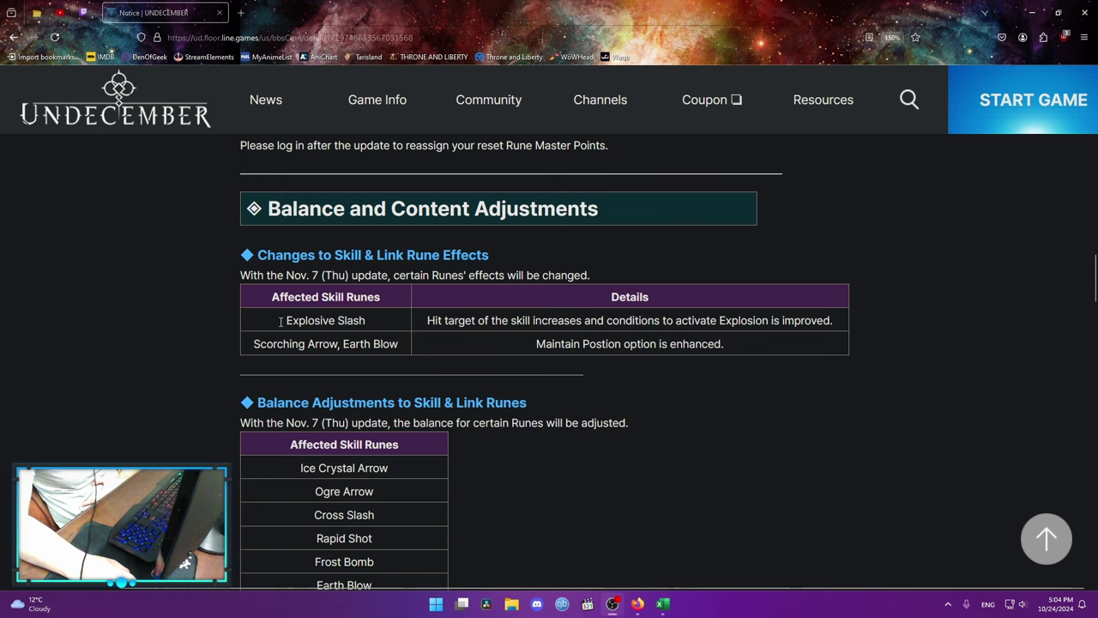
- Examine the Changes to Skill & Link Rune Effects table, covering Explosive Slash, Scorching Arrow and Earth Blow, and the heading of the balance adjustments list
left_click_drag(280, 322, 347, 321)
left_click(343, 321)
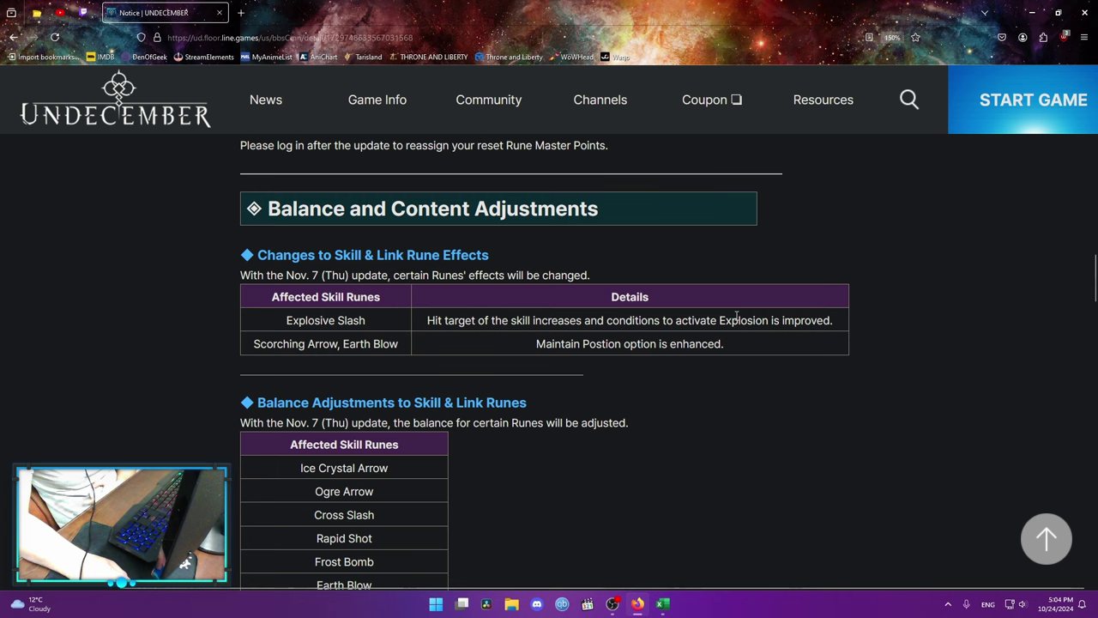
left_click_drag(833, 320, 287, 320)
left_click(290, 320)
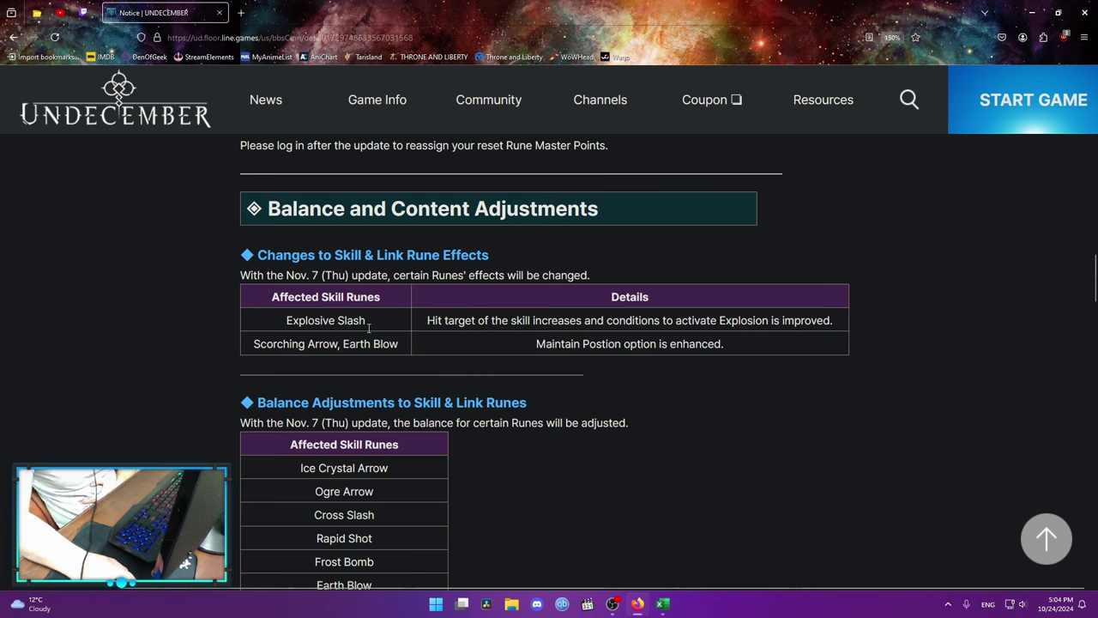
left_click_drag(261, 344, 347, 344)
left_click(348, 344)
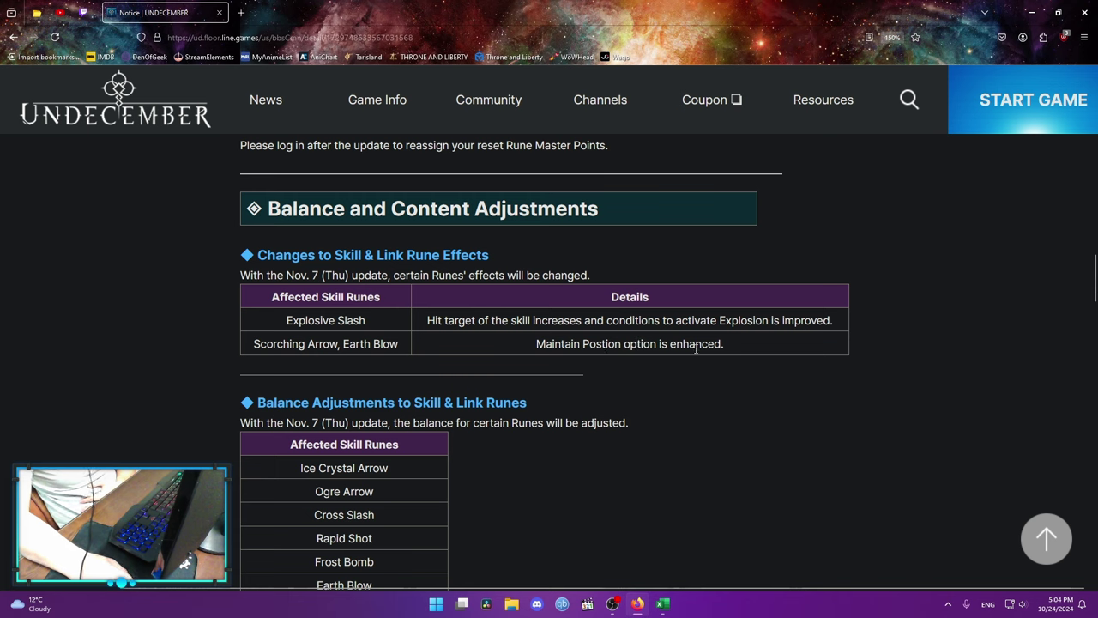
left_click_drag(728, 344, 542, 345)
left_click(539, 345)
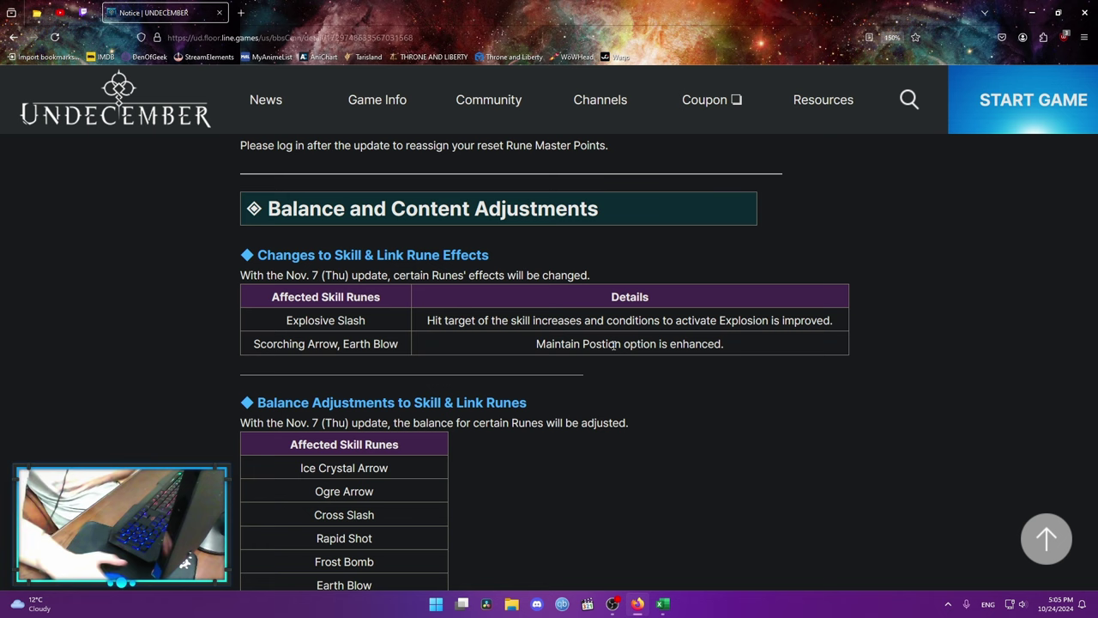
scroll(414, 323, "down", 2)
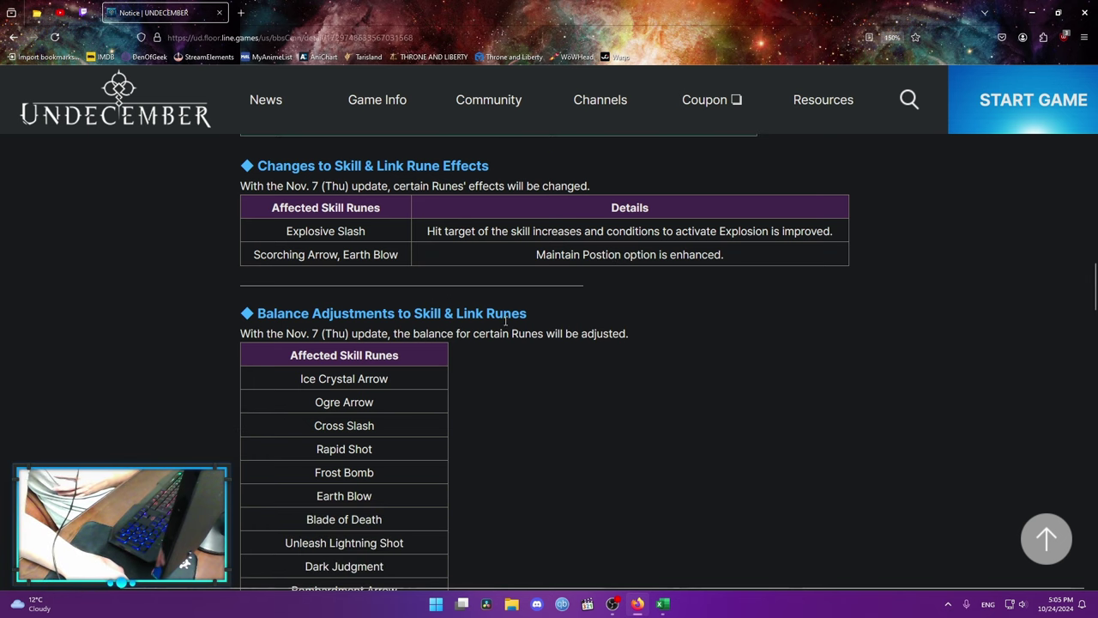
scroll(518, 319, "up", 2)
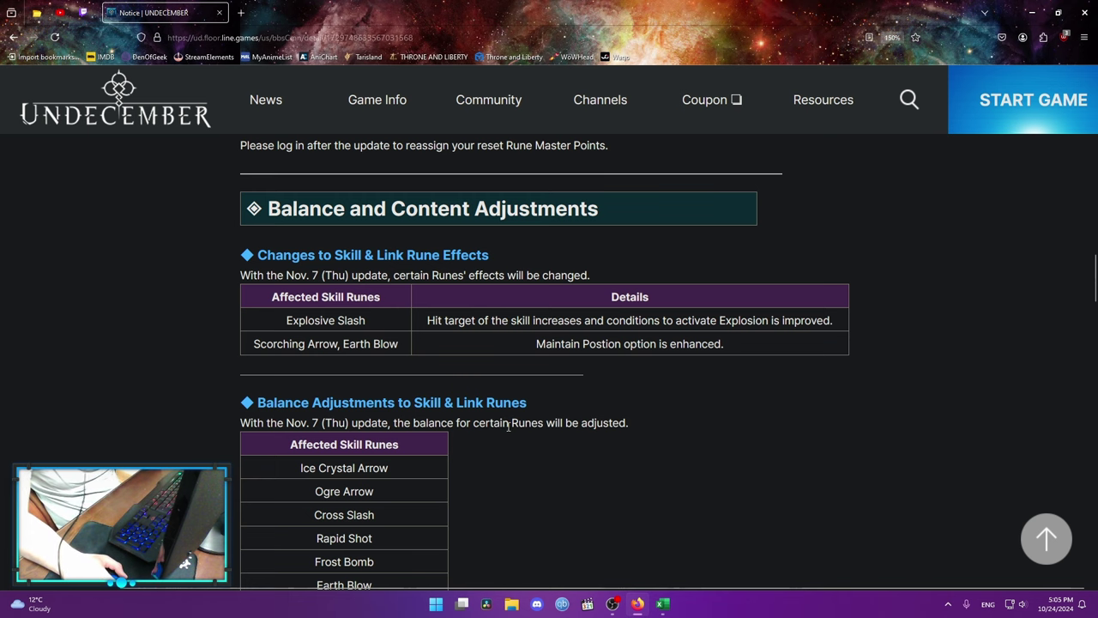
scroll(509, 426, "down", 2)
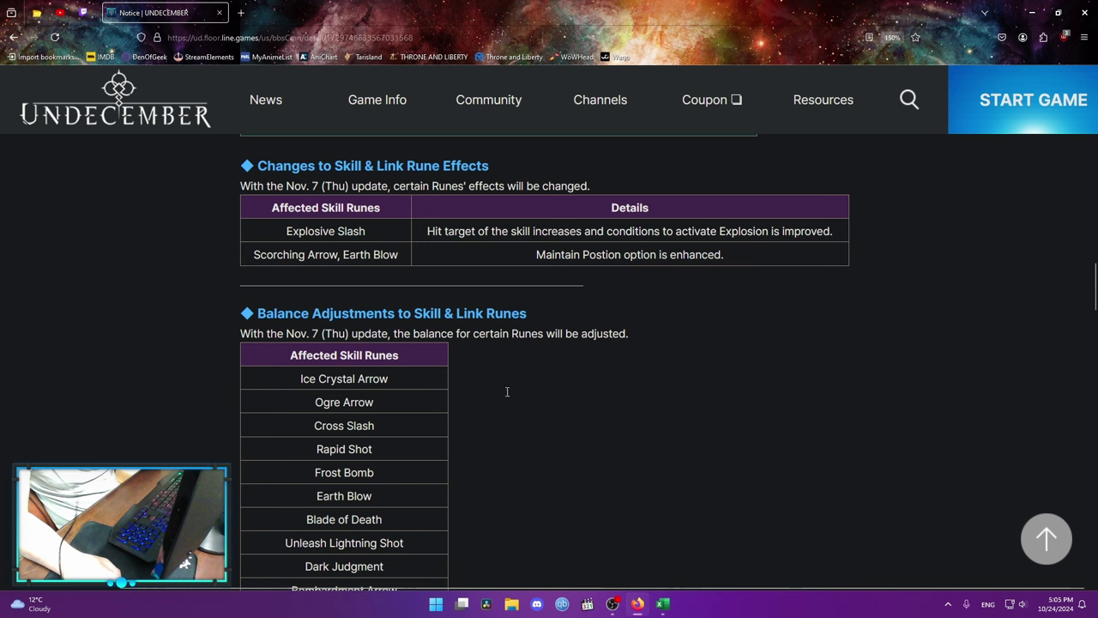
- Bring up the Excel rune workbook and tile it side by side with the browser notice, with Excel in the right half
left_click(666, 604)
left_click_drag(528, 12, 973, 204)
key("super+Down")
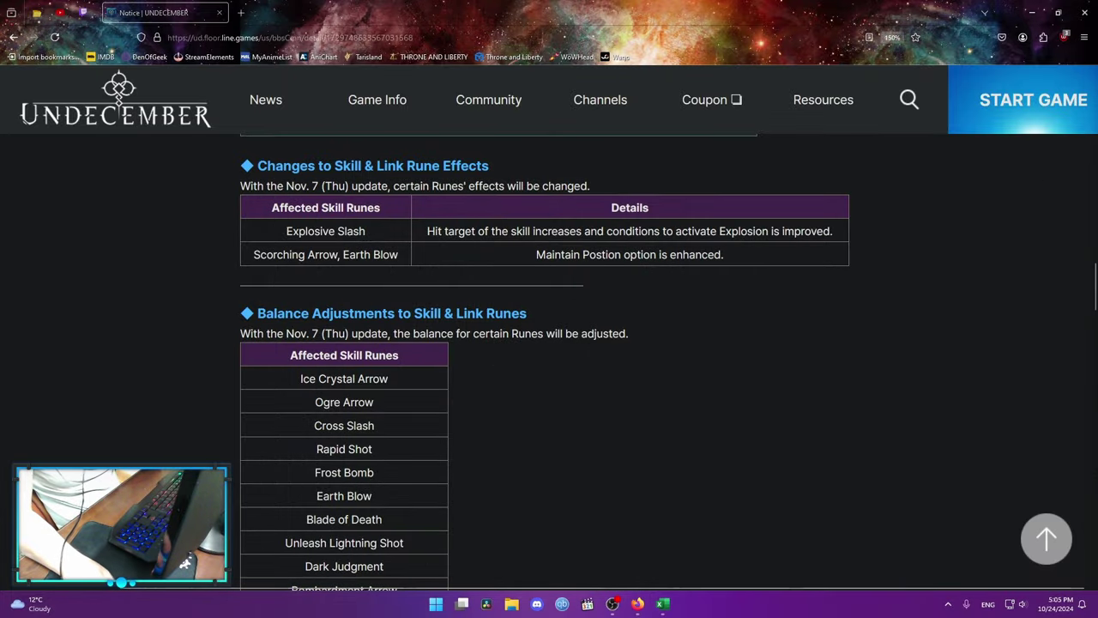
key("super+Up")
key("super+Right")
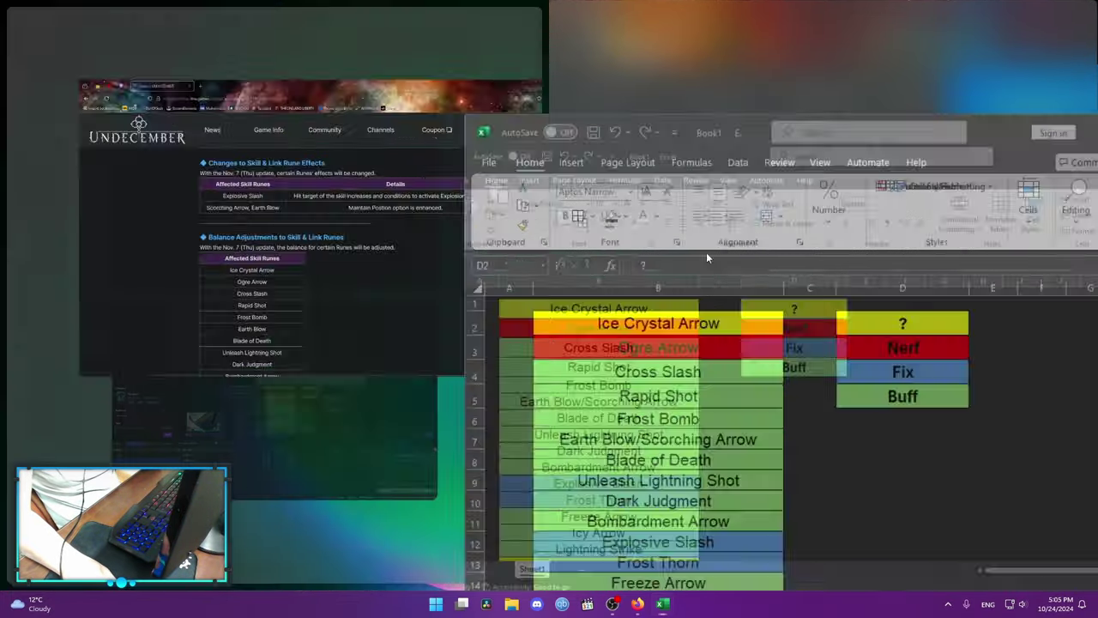
left_click(302, 257)
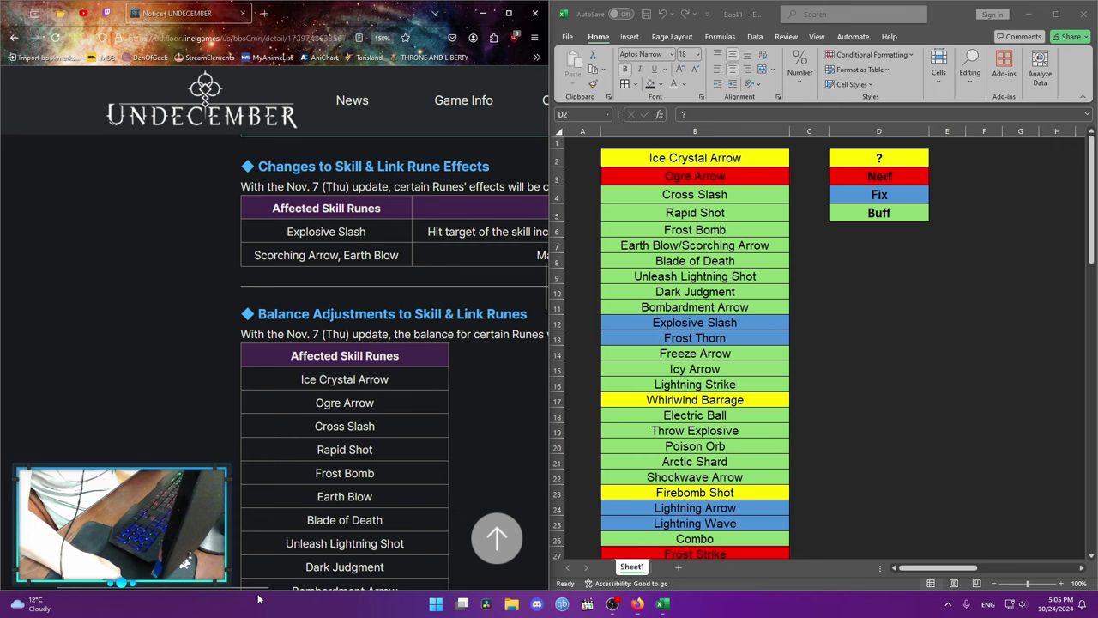
left_click_drag(240, 591, 303, 590)
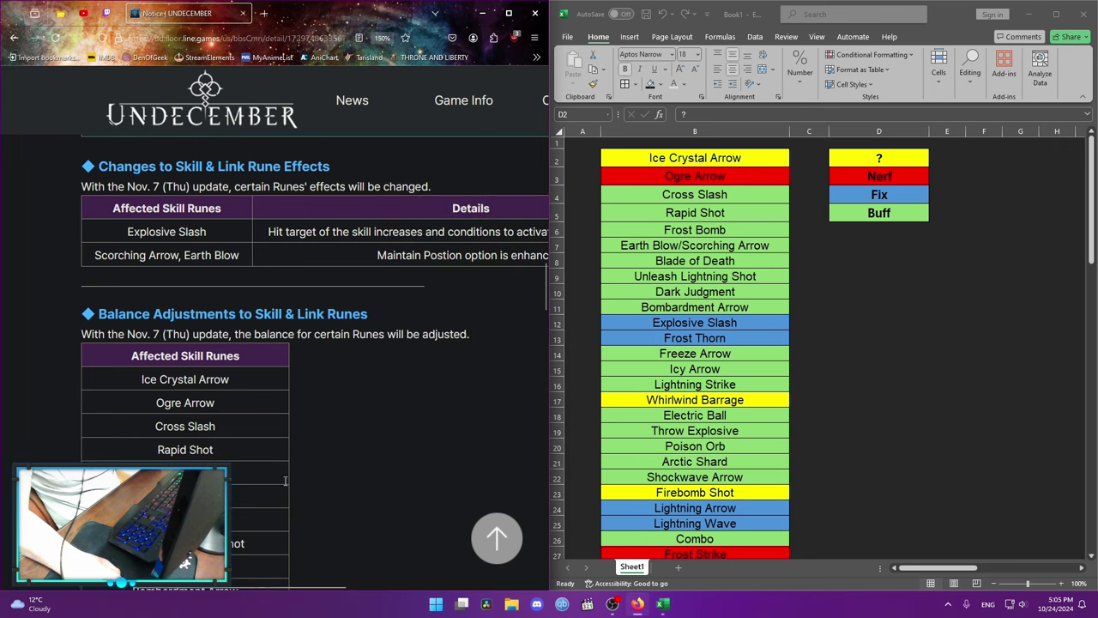
- Go over the colour legend in the Excel sheet, covering the ?, Nerf, Fix and Buff categories
left_click(816, 296)
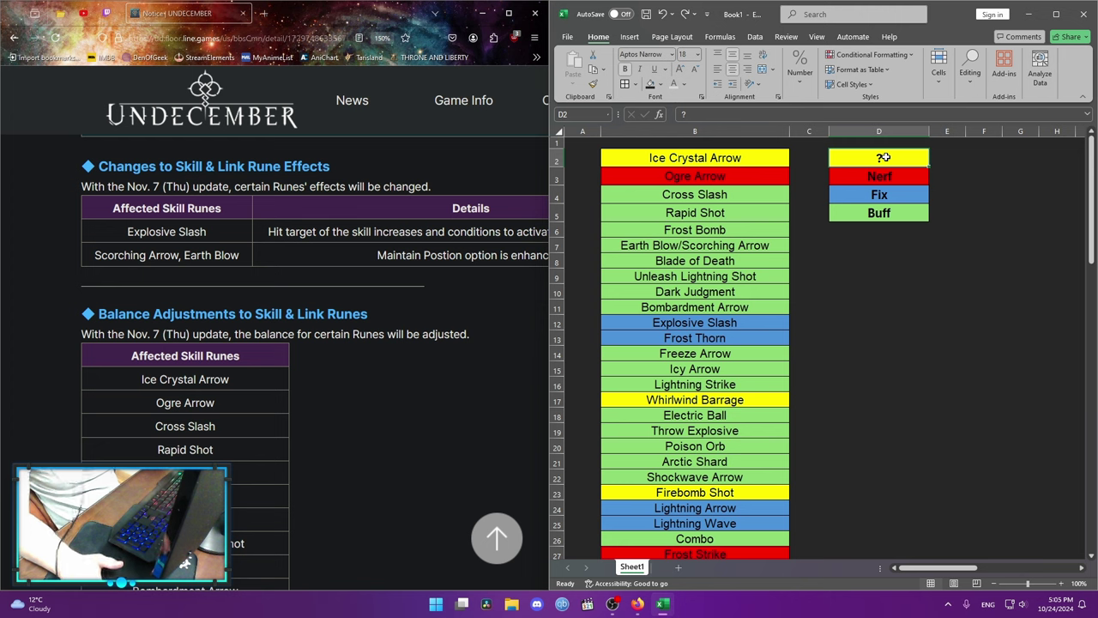
left_click(881, 189)
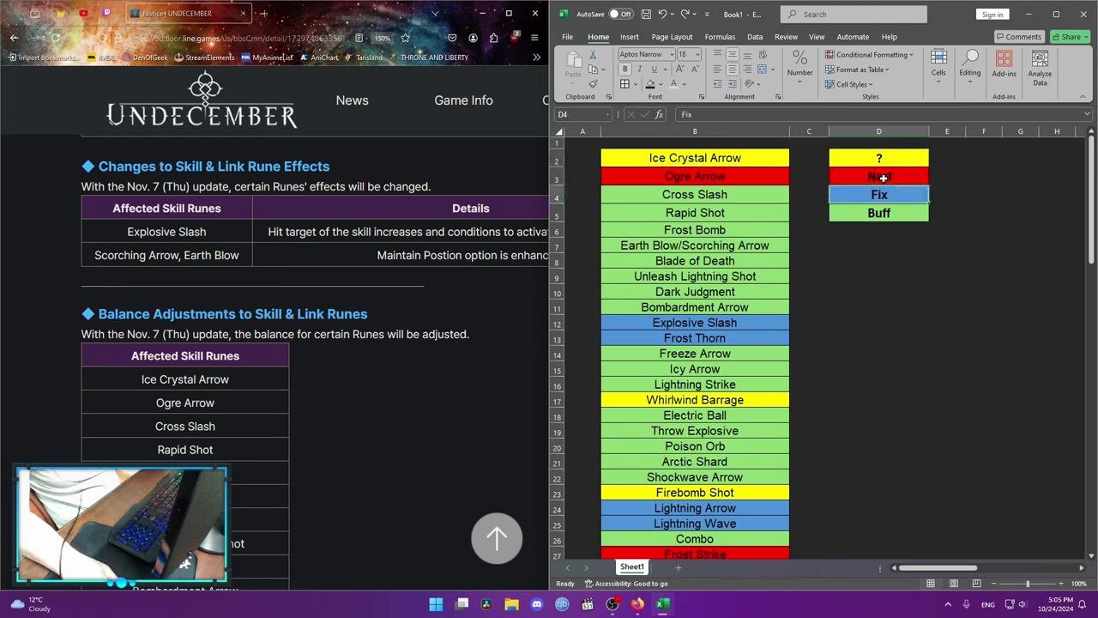
left_click(879, 173)
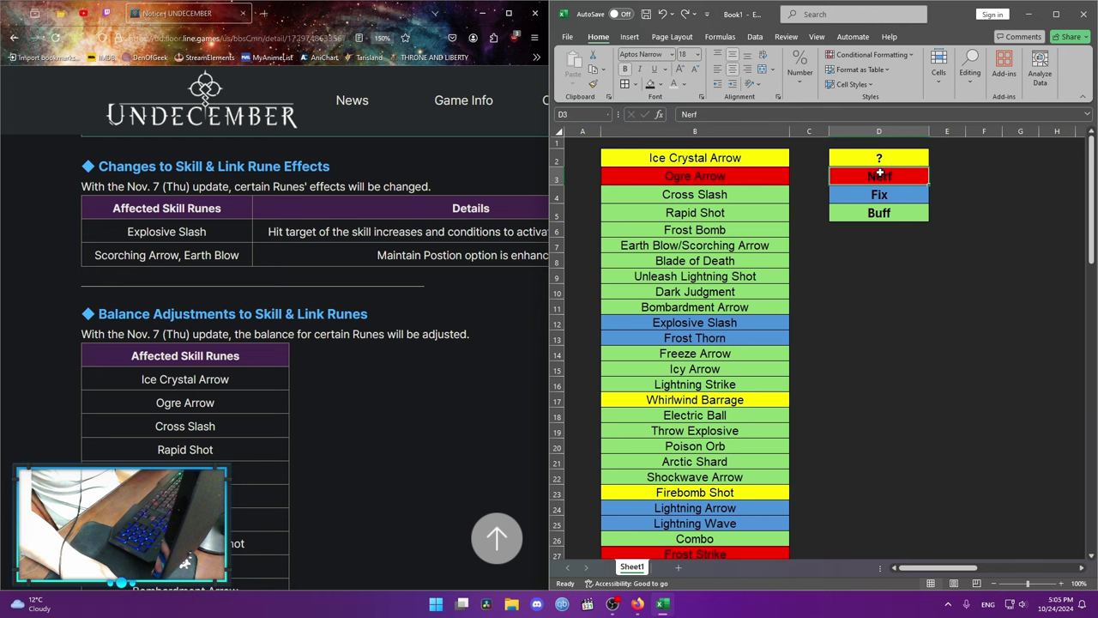
left_click(880, 193)
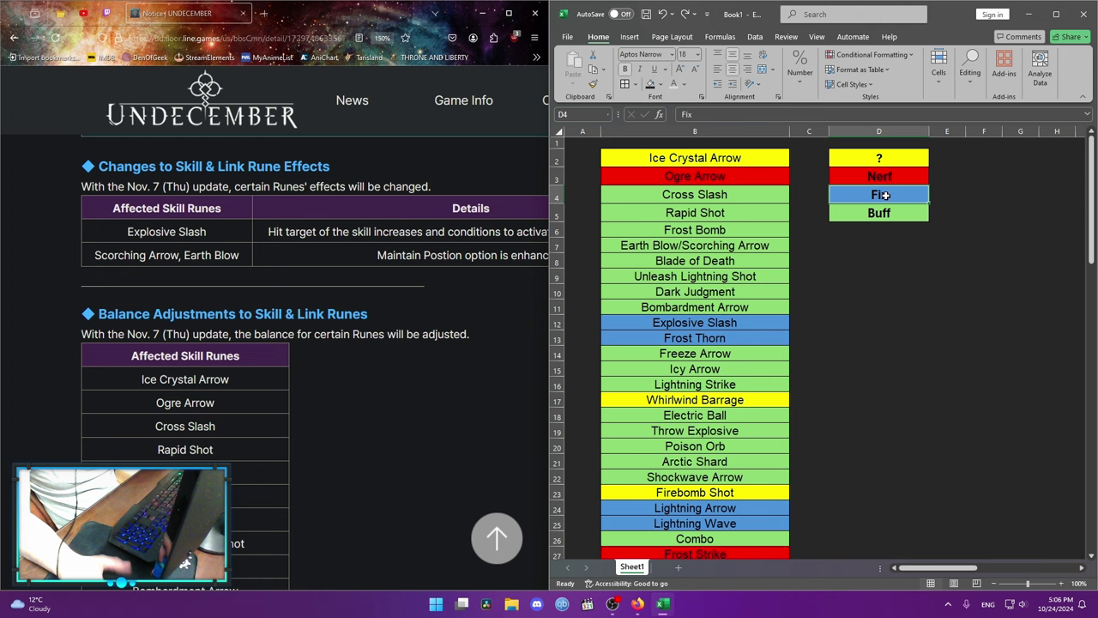
left_click(884, 213)
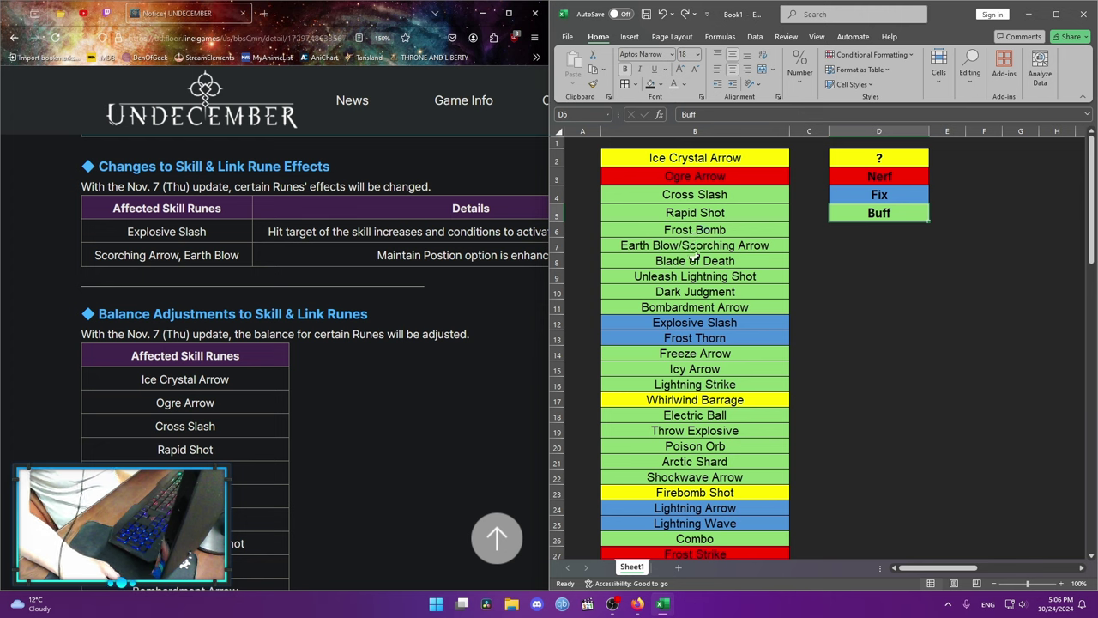
- Review the colour-coded rune entries Ice Crystal Arrow, Ogre Arrow, Cross Slash and Rapid Shot in column B
left_click(734, 162)
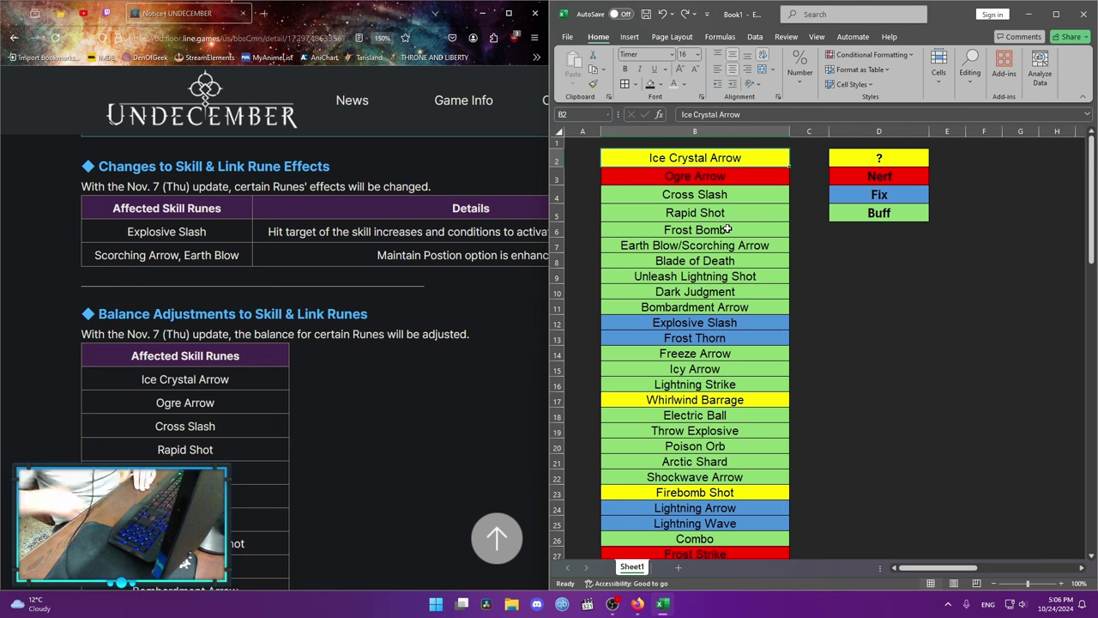
left_click(706, 193)
left_click(704, 182)
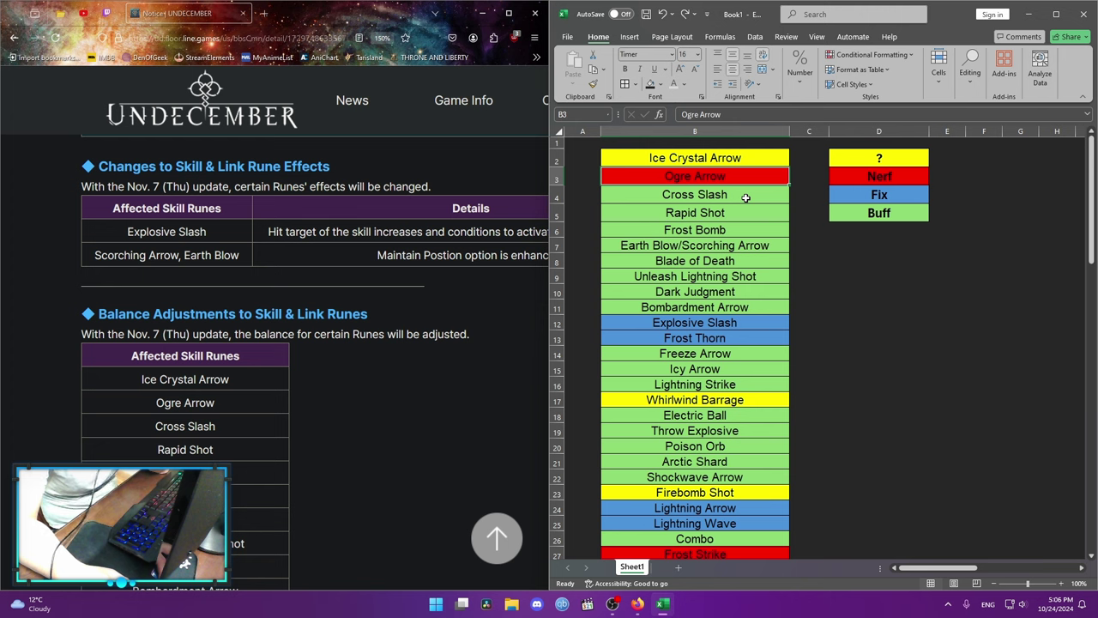
mouse_move(710, 198)
left_mouse_down()
mouse_move(712, 308)
mouse_move(743, 303)
mouse_move(695, 277)
mouse_move(698, 196)
left_mouse_up()
left_click(706, 244)
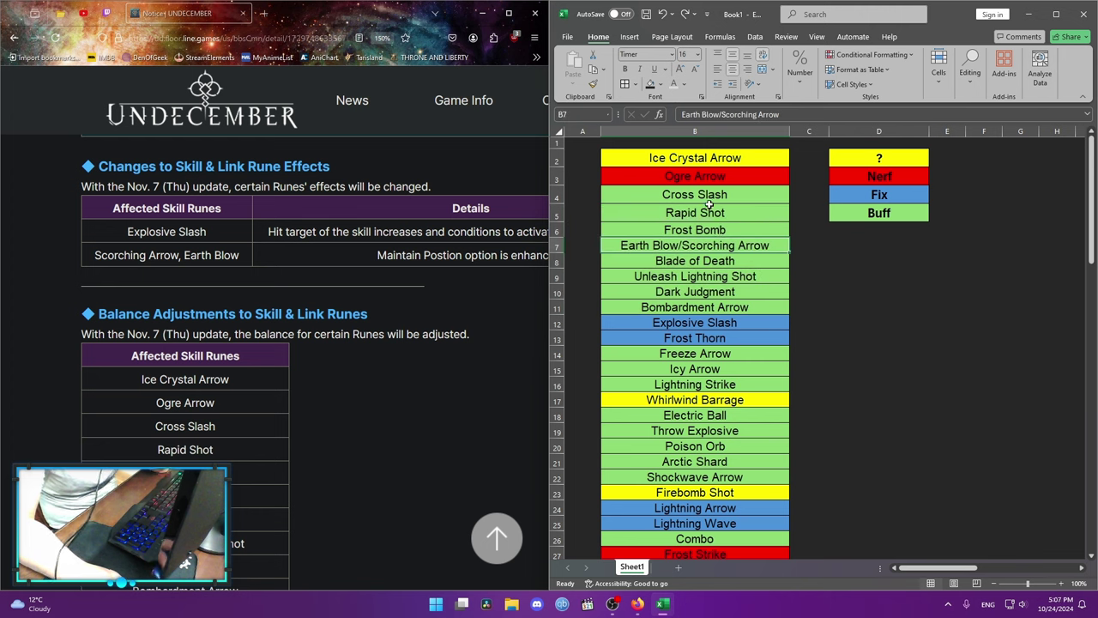
left_click(709, 198)
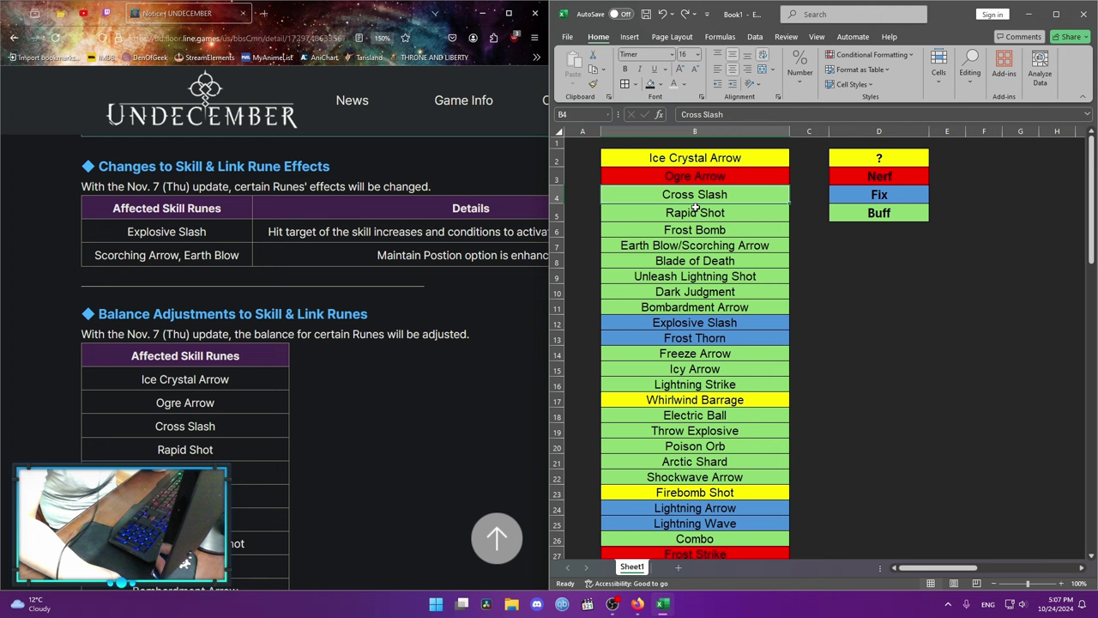
left_click(701, 214)
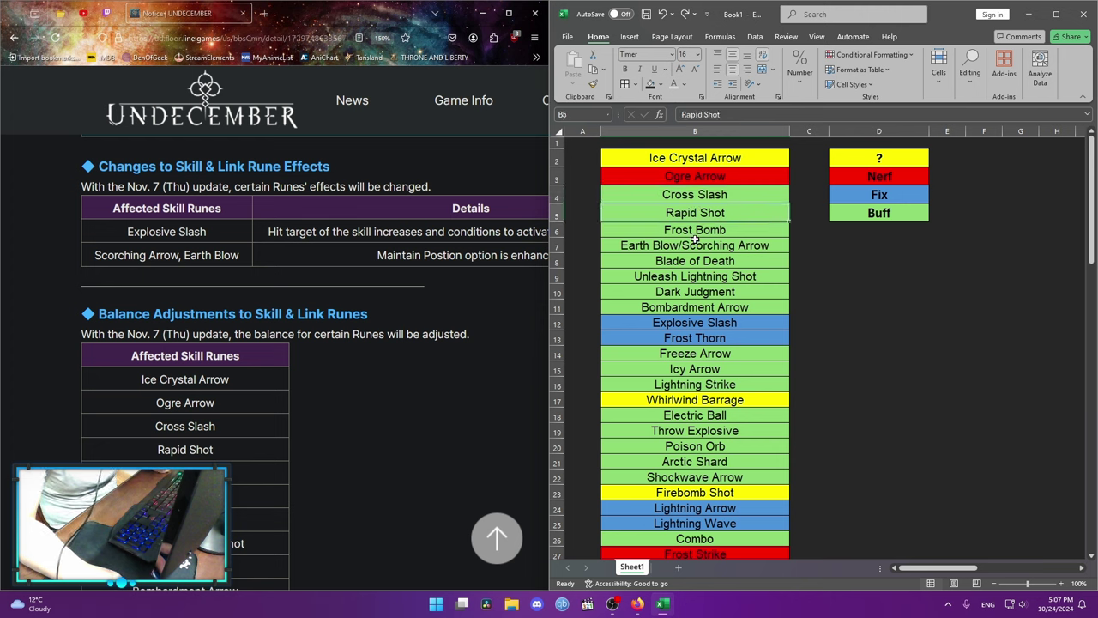
- Review the rune entries Frost Bomb, Earth Blow/Scorching Arrow, Blade of Death and Unleash Lightning Shot in column B
left_click(697, 233)
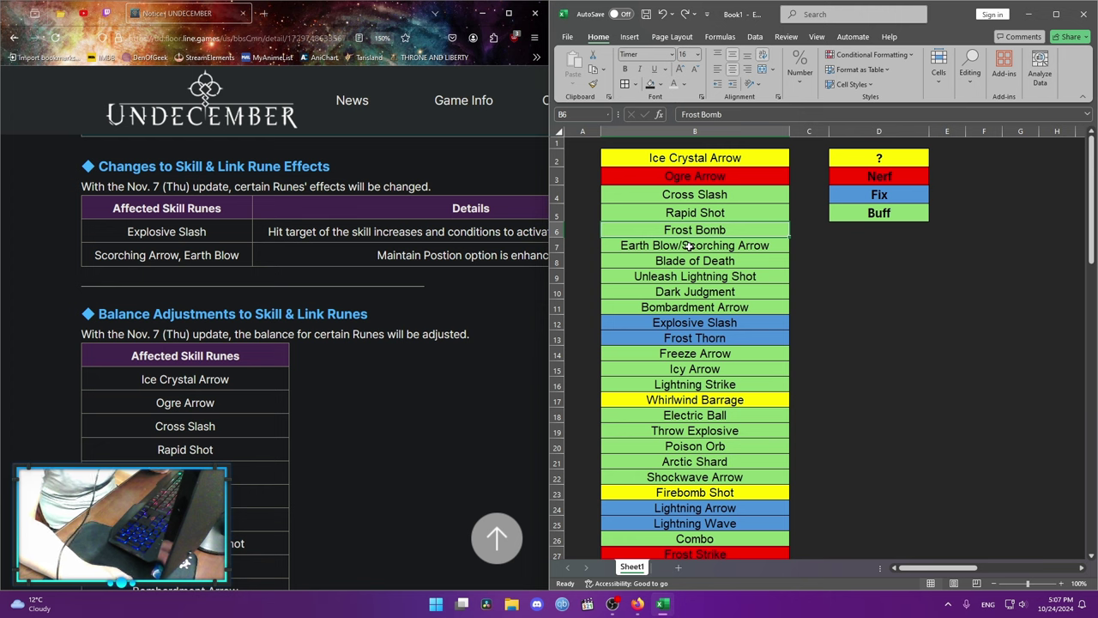
left_click(692, 243)
left_click(696, 233)
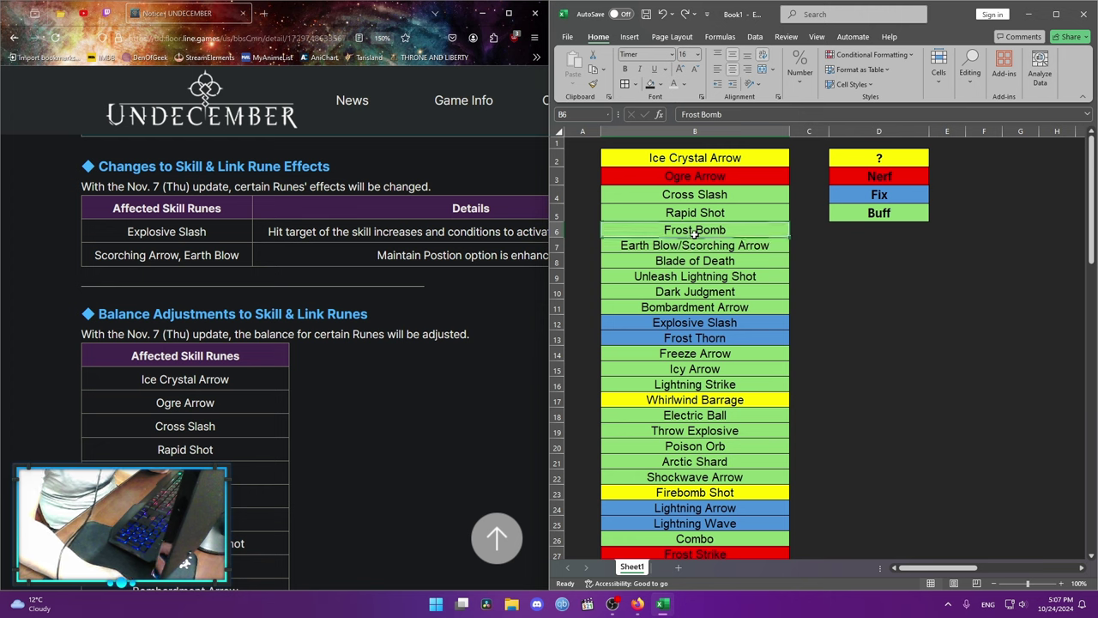
left_click(693, 244)
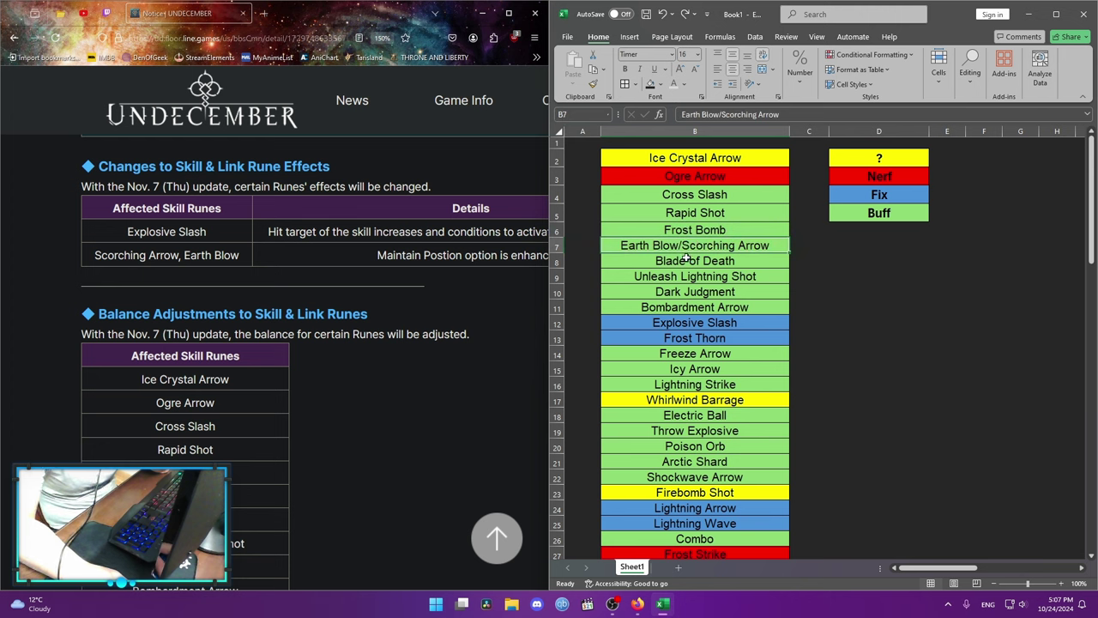
left_click(686, 256)
left_click(684, 244)
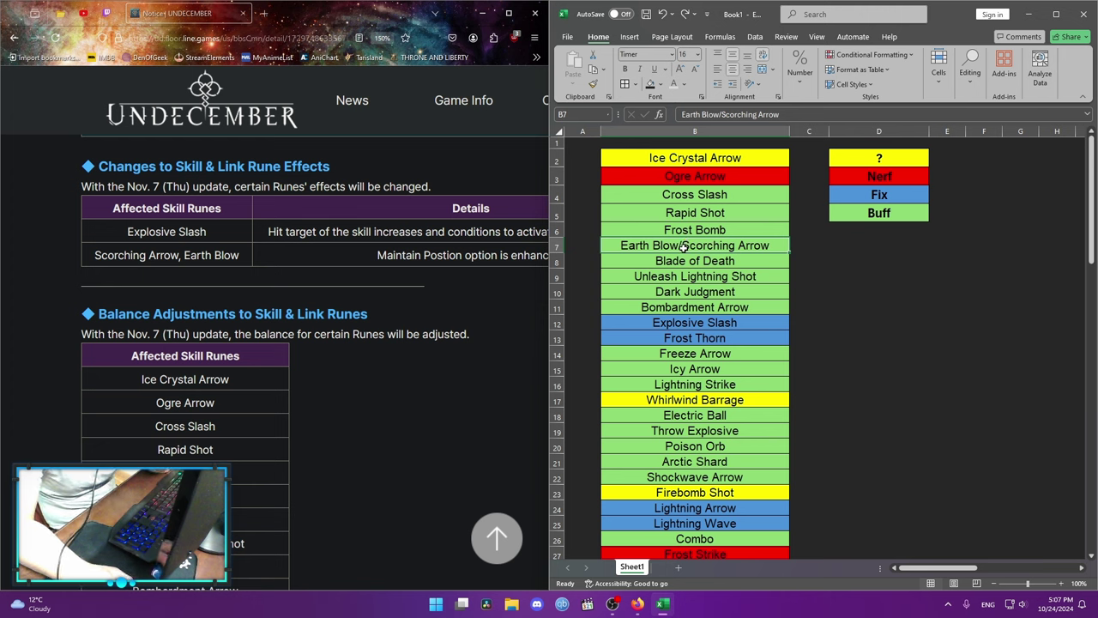
left_click(696, 263)
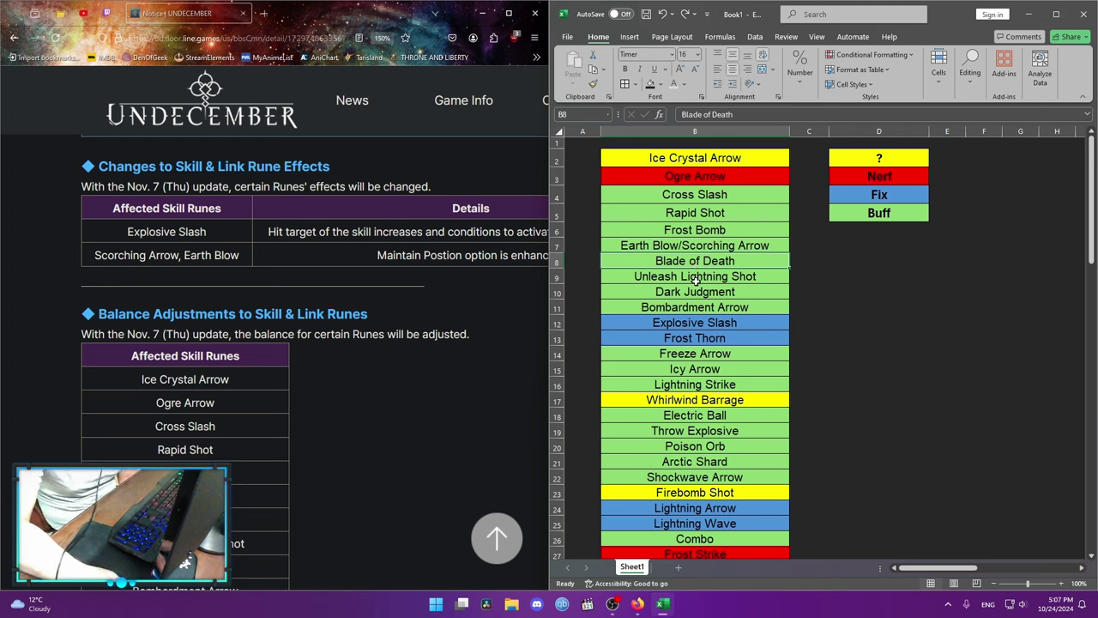
left_click(702, 279)
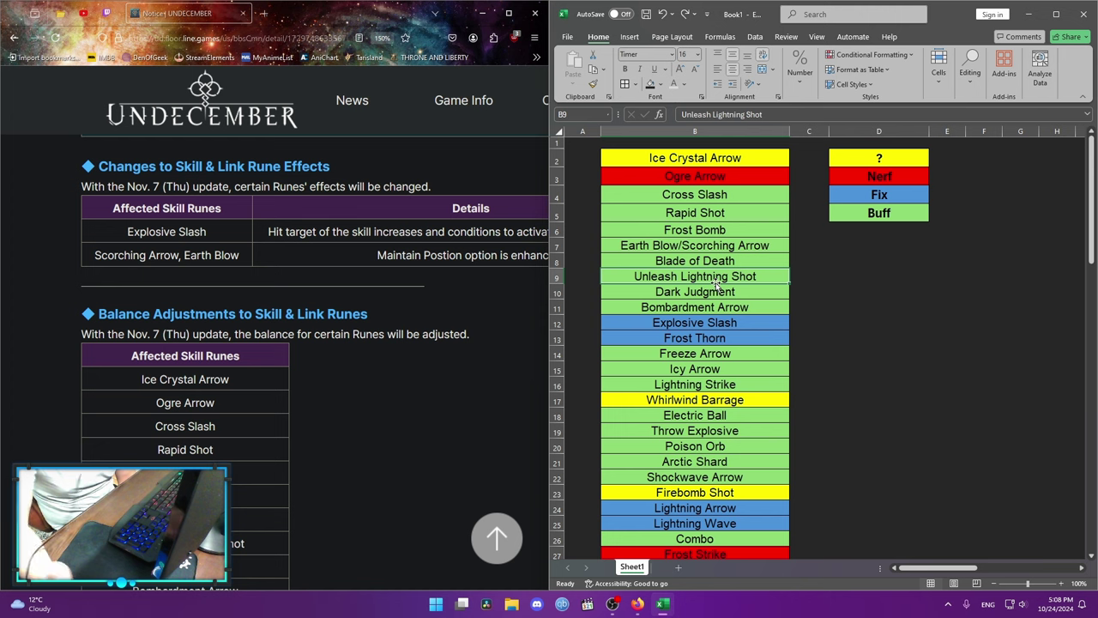
- Review the colour-coded rune entries Dark Judgment, Bombardment Arrow, Explosive Slash and Frost Thorn in column B
key("Down")
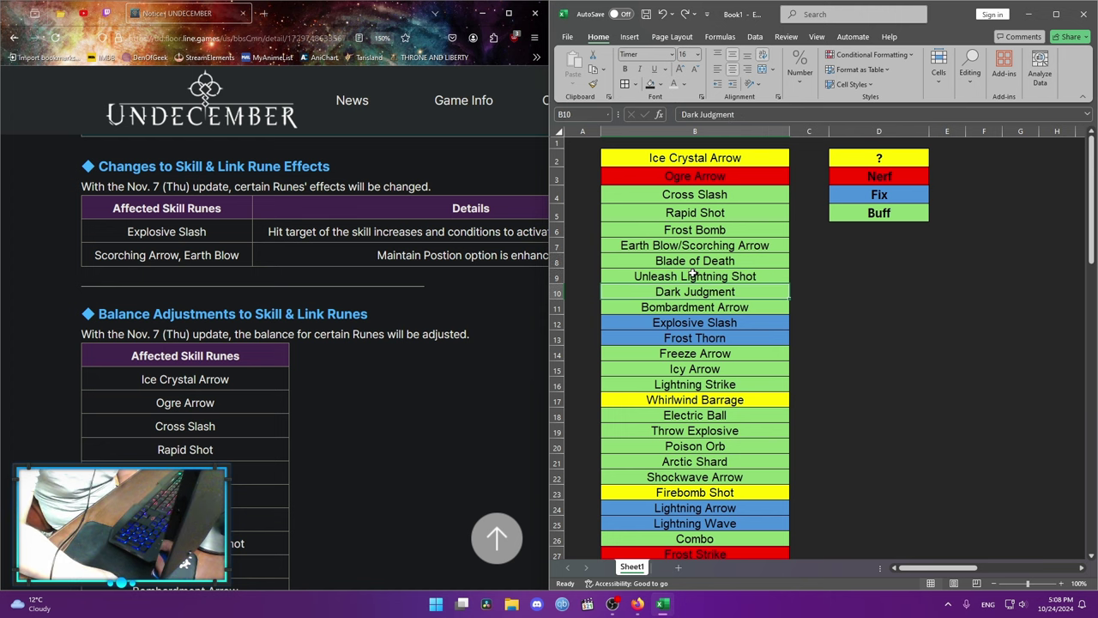
left_click(693, 273)
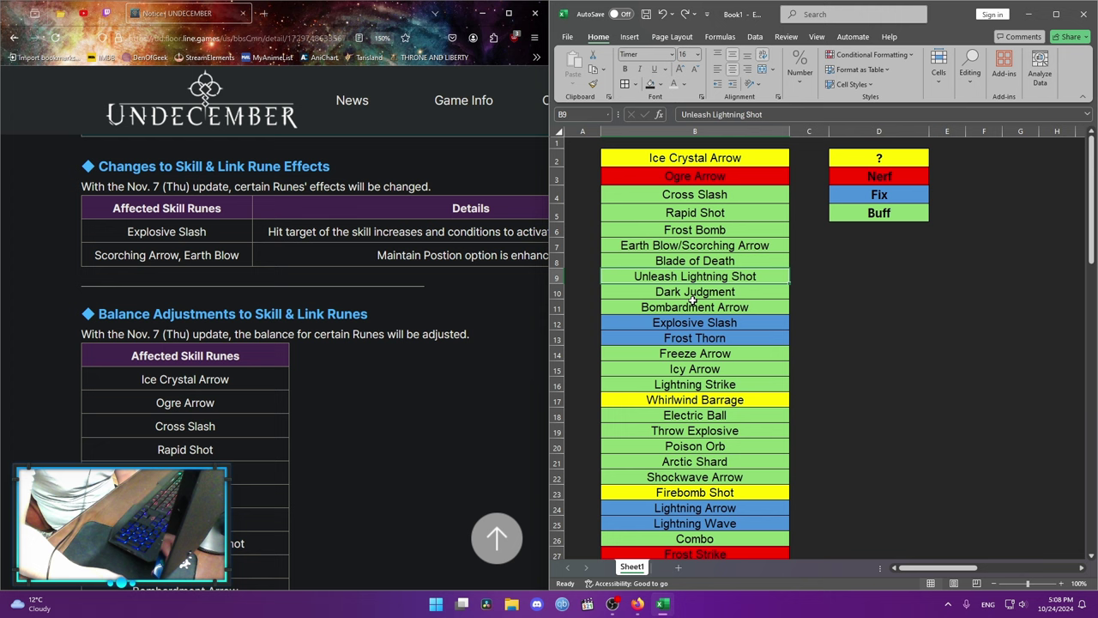
left_click(692, 299)
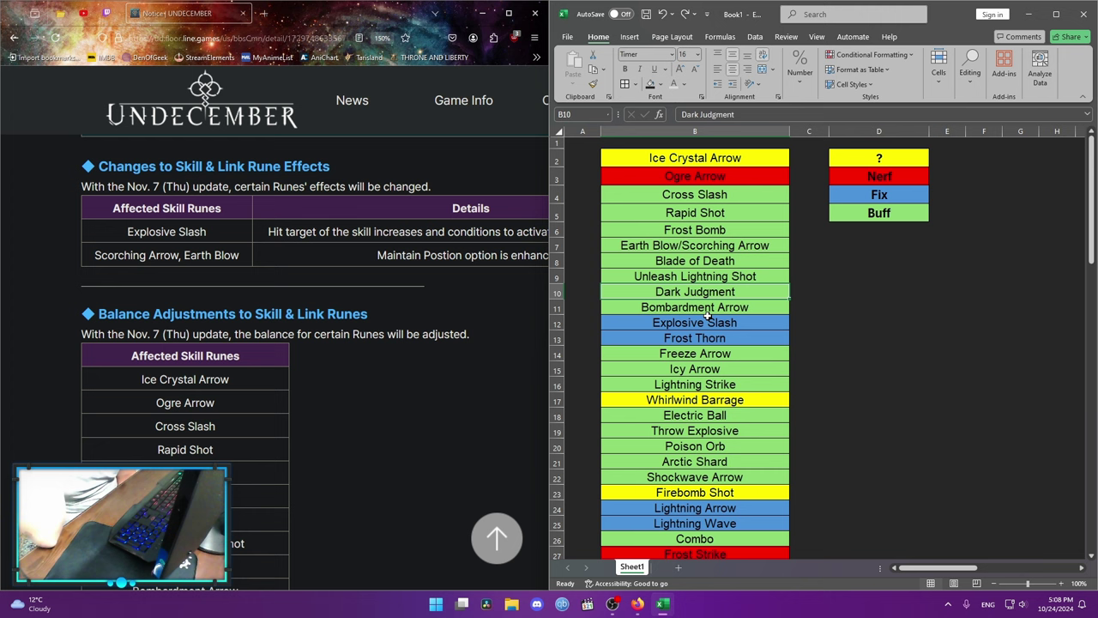
left_click(707, 317)
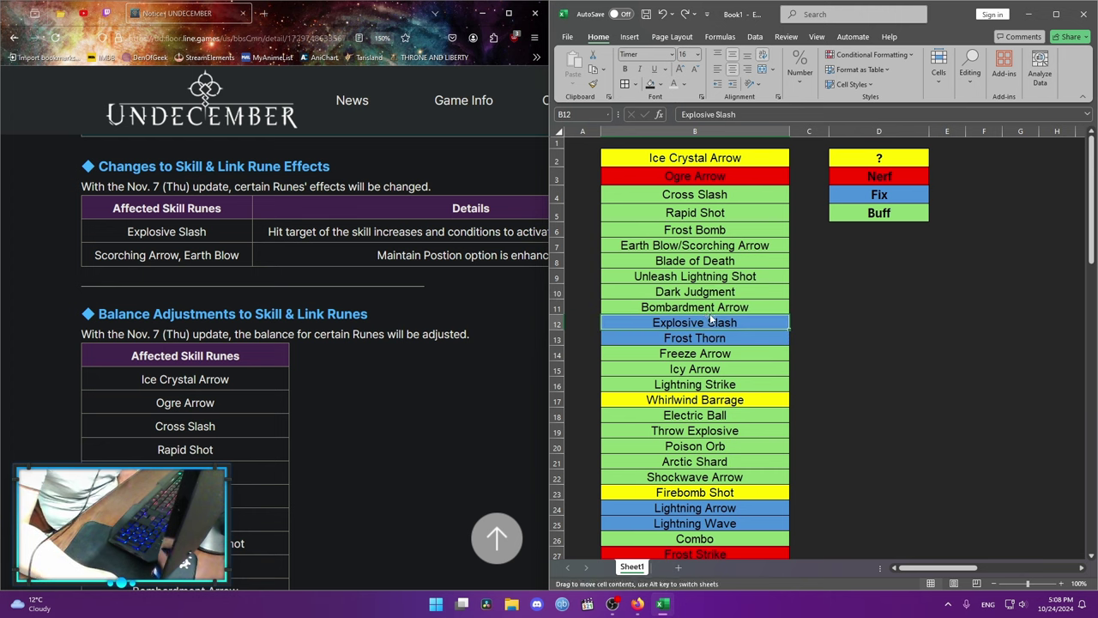
key("Up")
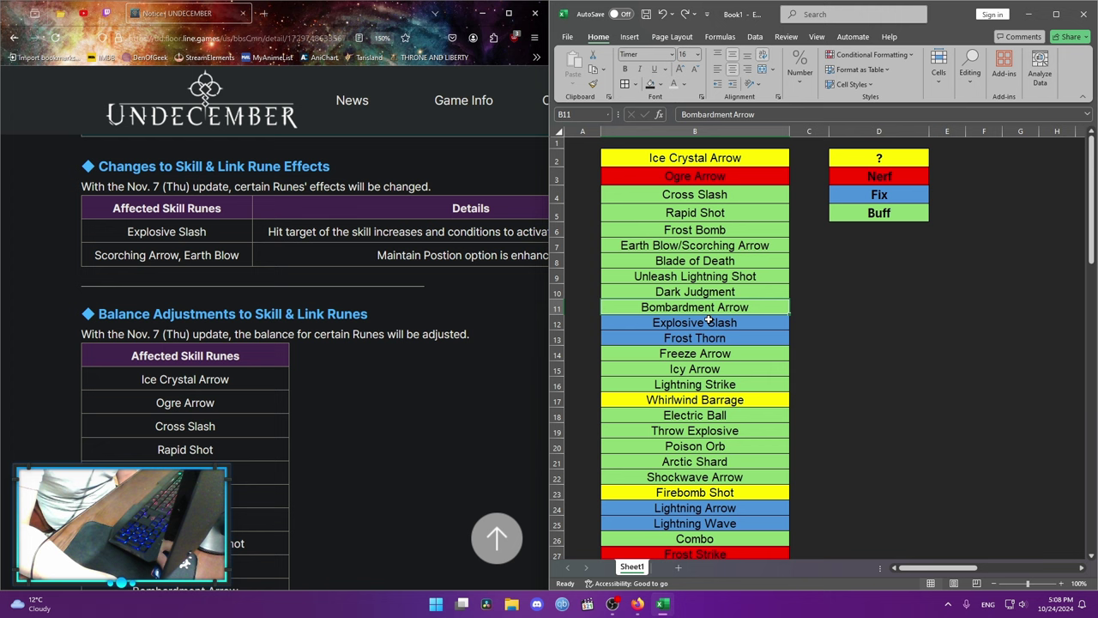
left_click(695, 325)
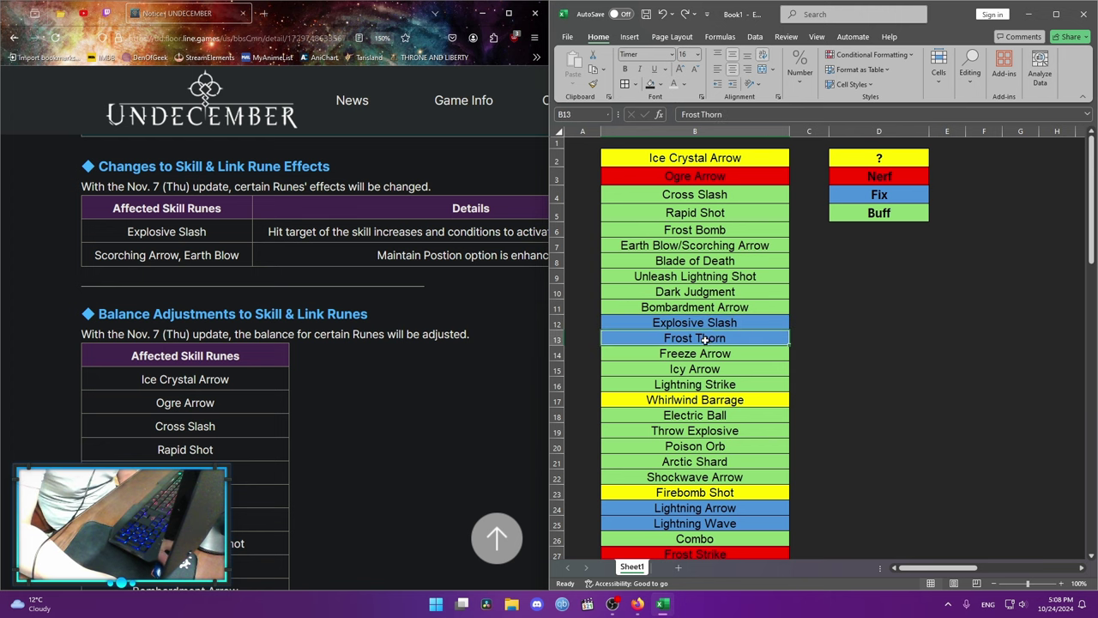
left_click(695, 339)
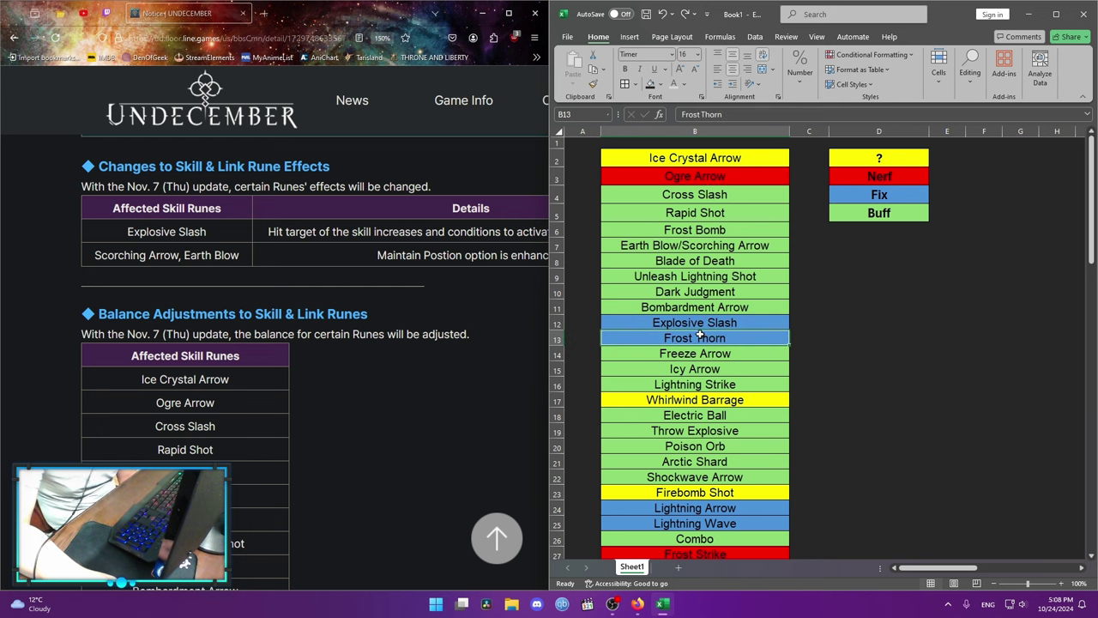
- Compare the Freeze Arrow and Icy Arrow entries in the rune list
scroll(696, 326, "down", 1)
key("Down")
left_click(697, 335)
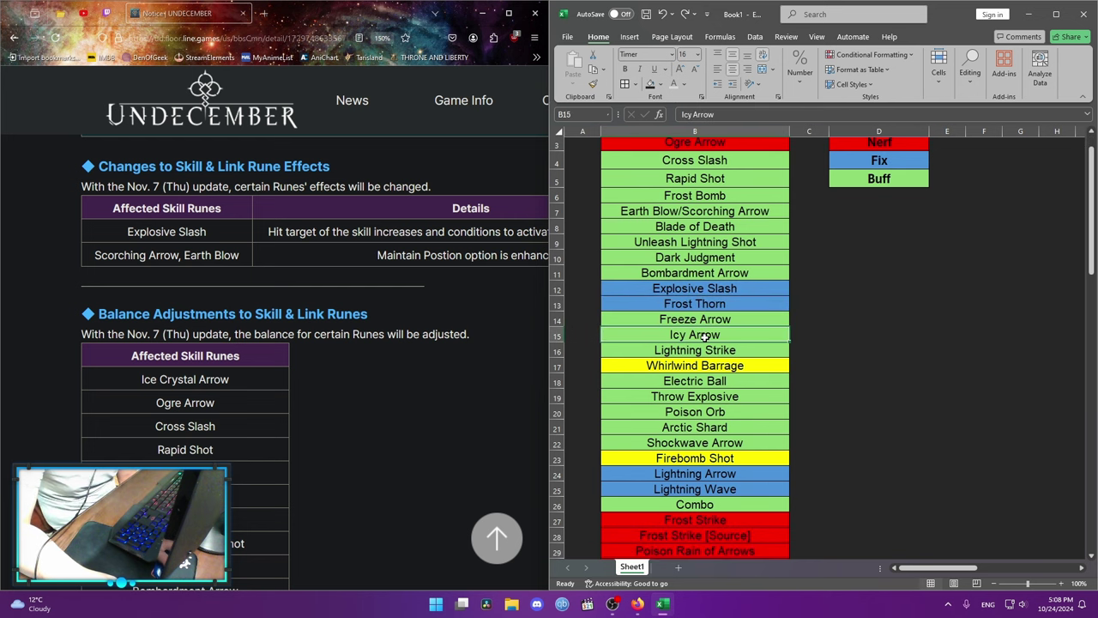
left_click(700, 321)
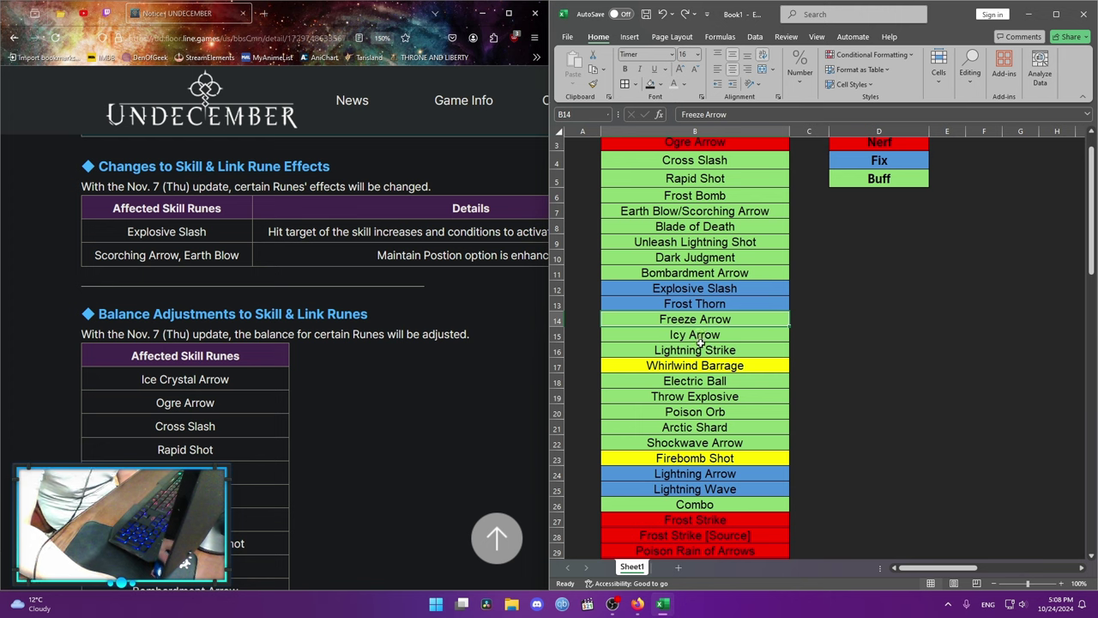
left_click(700, 339)
left_click(705, 323)
left_click(708, 330)
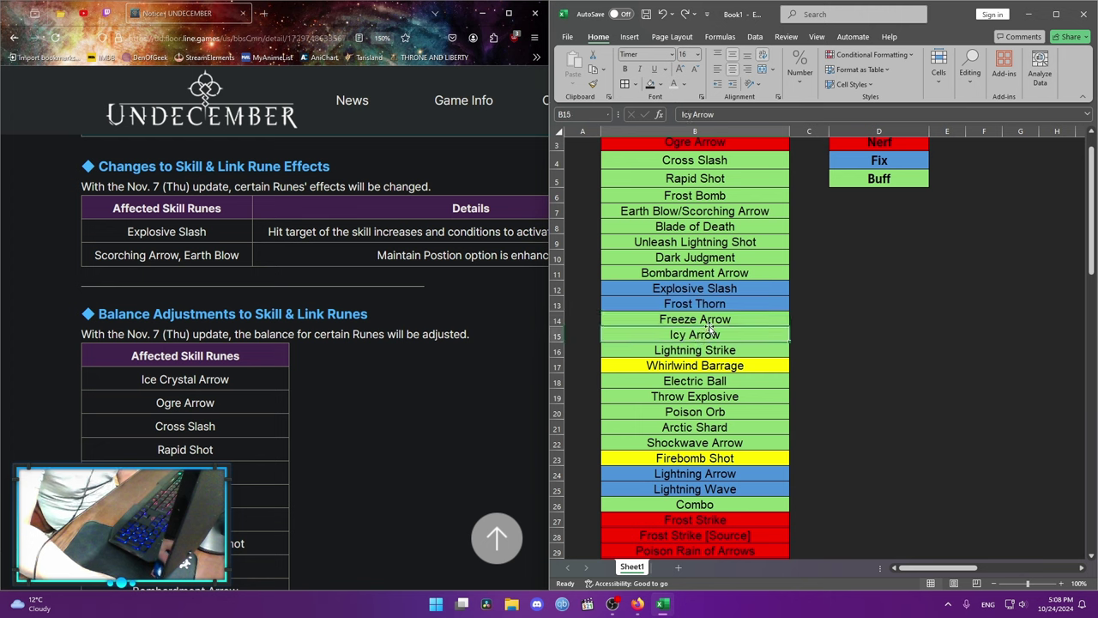
left_click(735, 319)
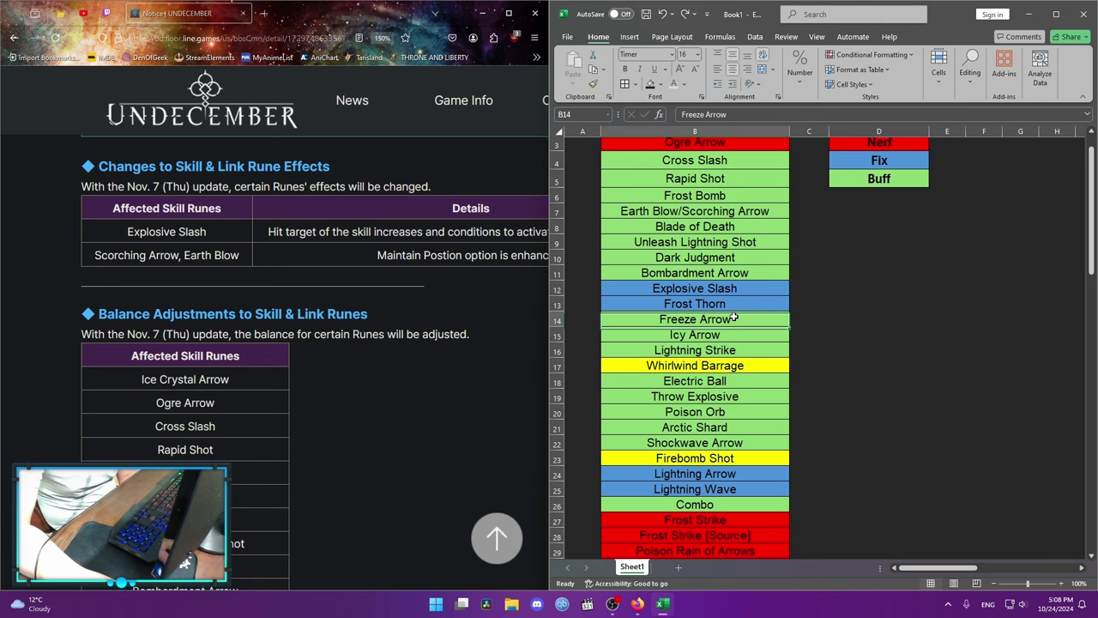
left_click(695, 334)
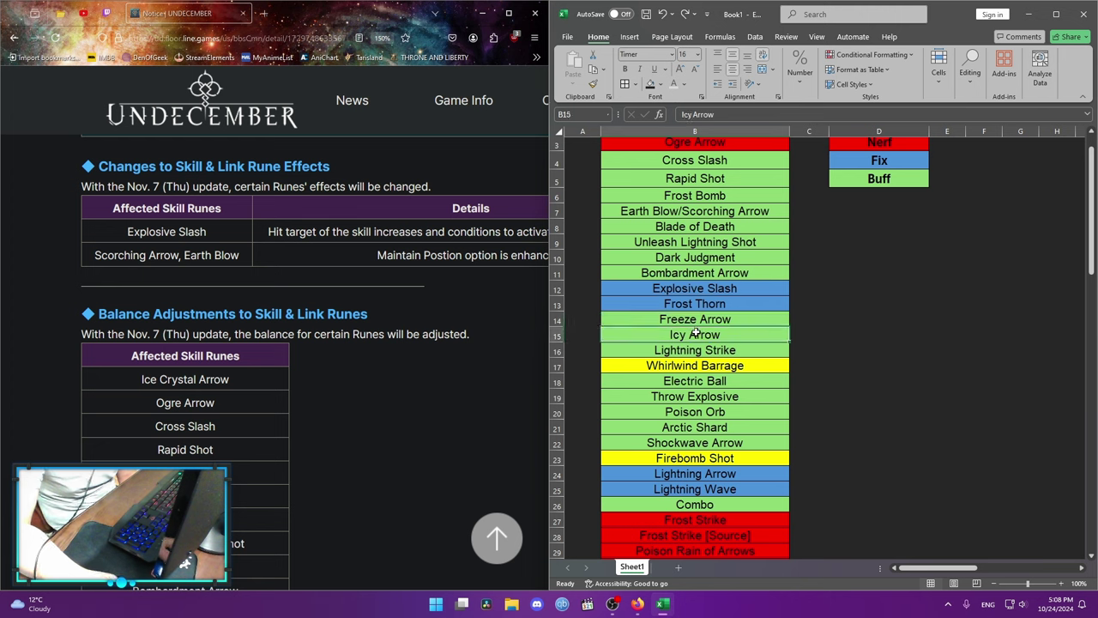
left_click(695, 319)
left_click(690, 336)
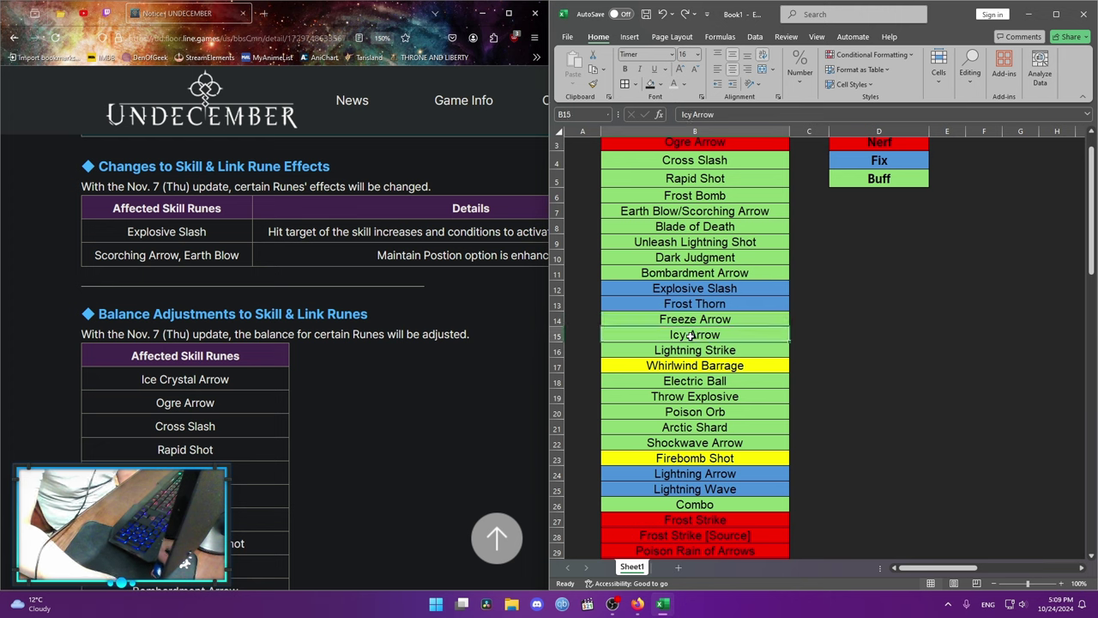
- Review the rune entries Lightning Strike, Whirlwind Barrage and Electric Ball in column B
left_click(693, 350)
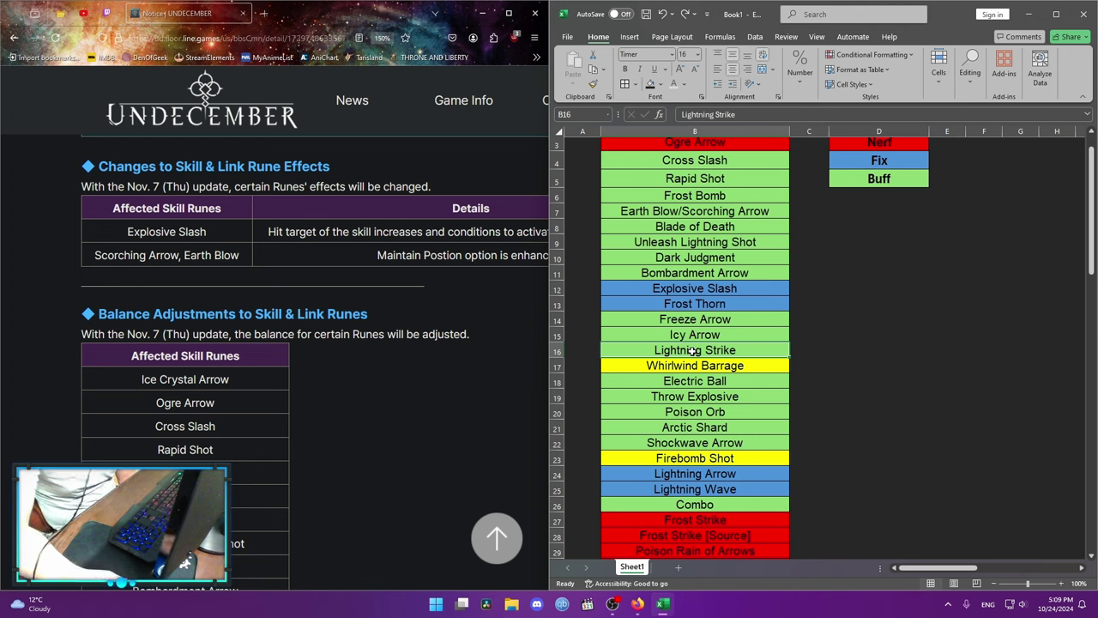
left_click(691, 365)
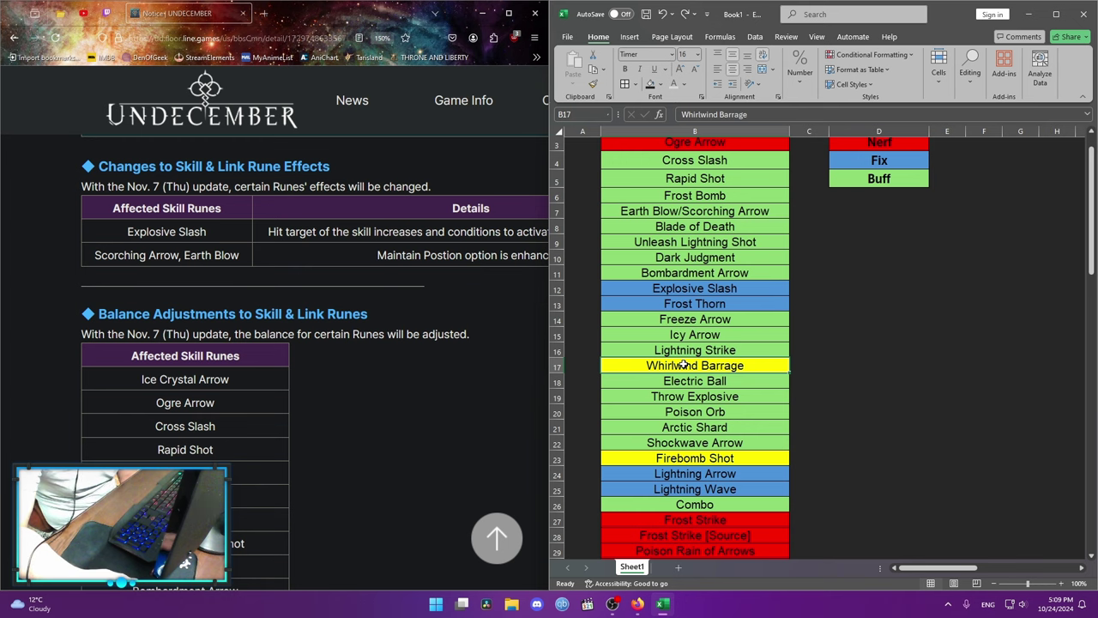
scroll(684, 364, "down", 1)
key("Down")
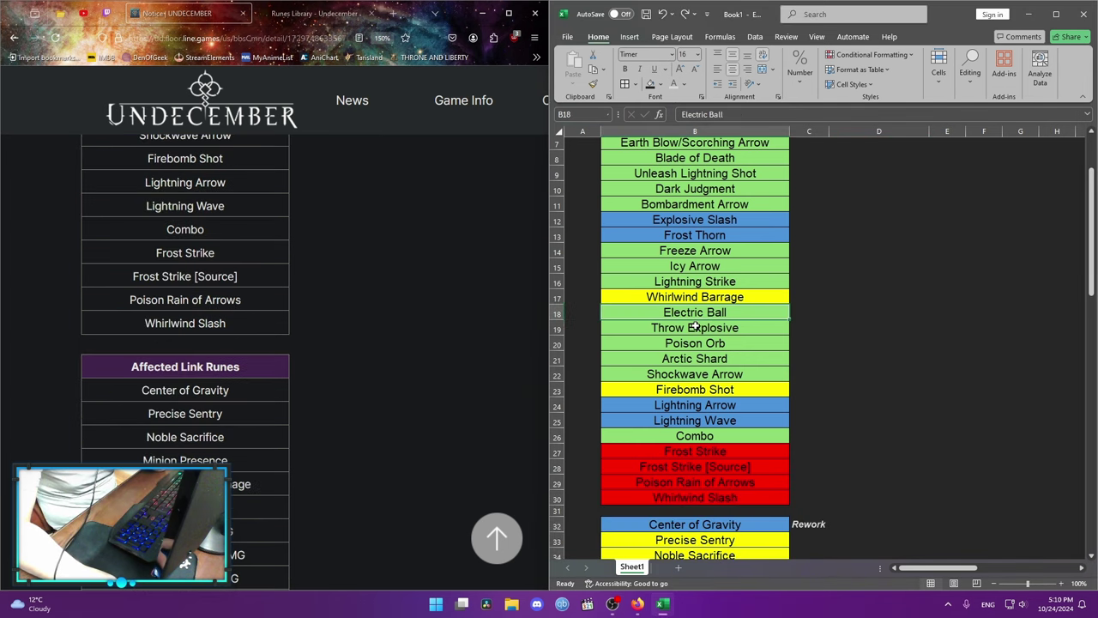
- Go over the green entries from Electric Ball to Shockwave Arrow, examining Throw Explosive, Poison Orb and Arctic Shard individually
left_click(705, 328)
left_click(708, 344)
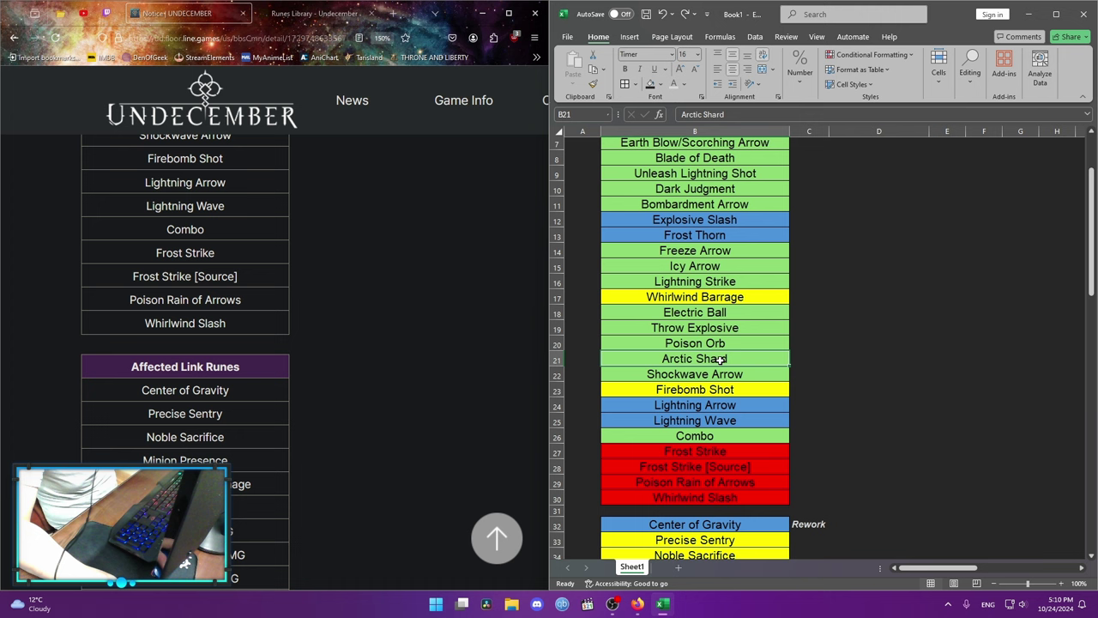
left_click(721, 359)
left_click(715, 376)
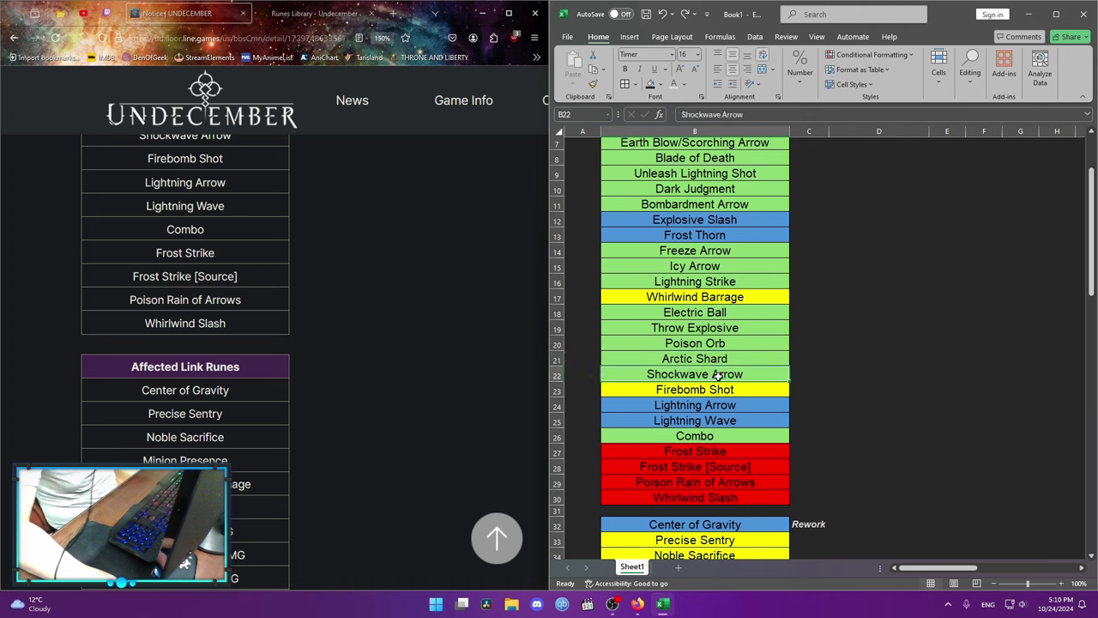
left_click_drag(715, 315, 712, 344)
left_click(710, 330)
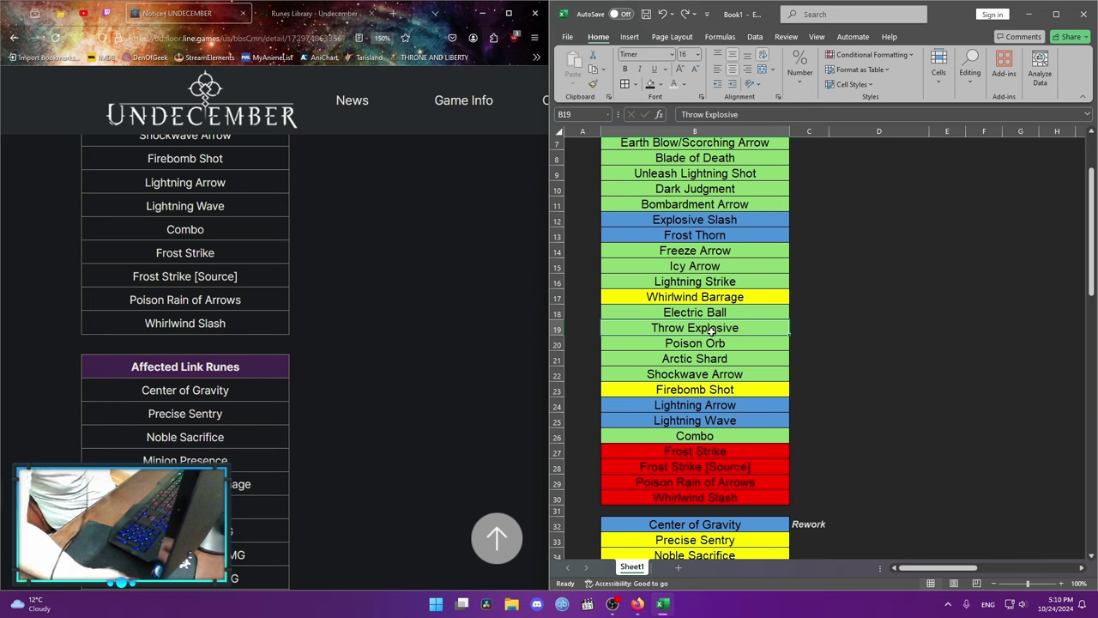
left_click(709, 343)
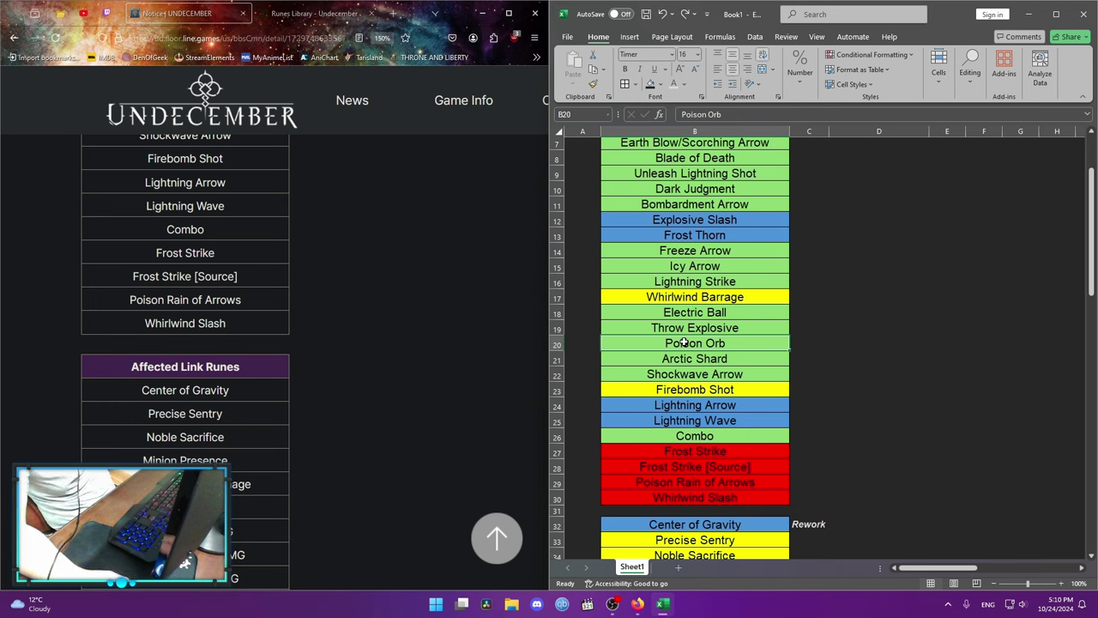
left_click(706, 359)
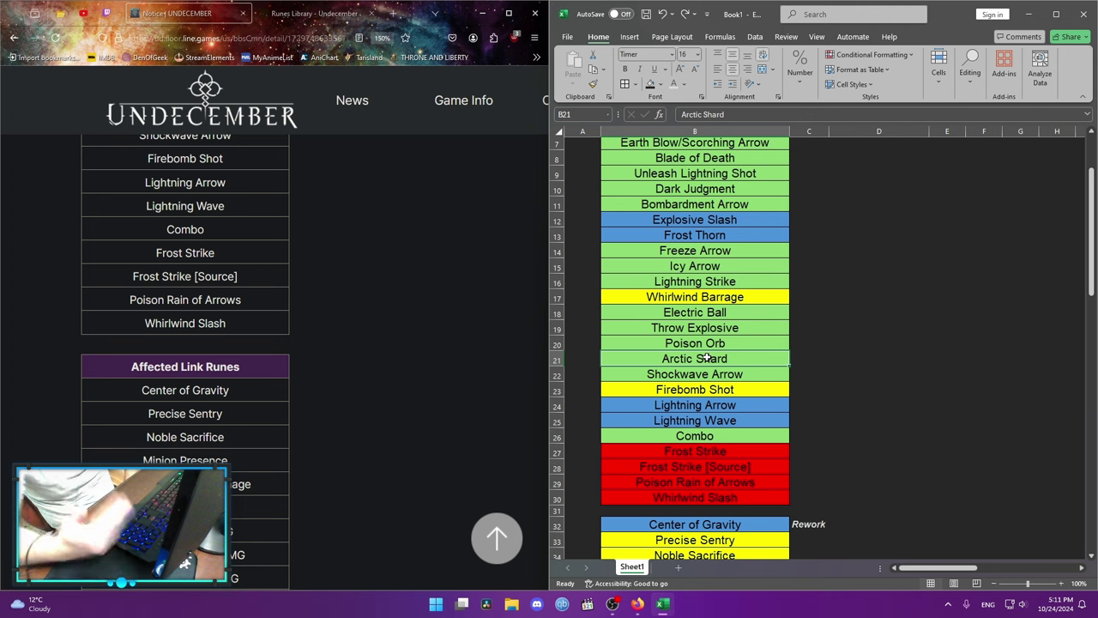
key("Down")
key("Up")
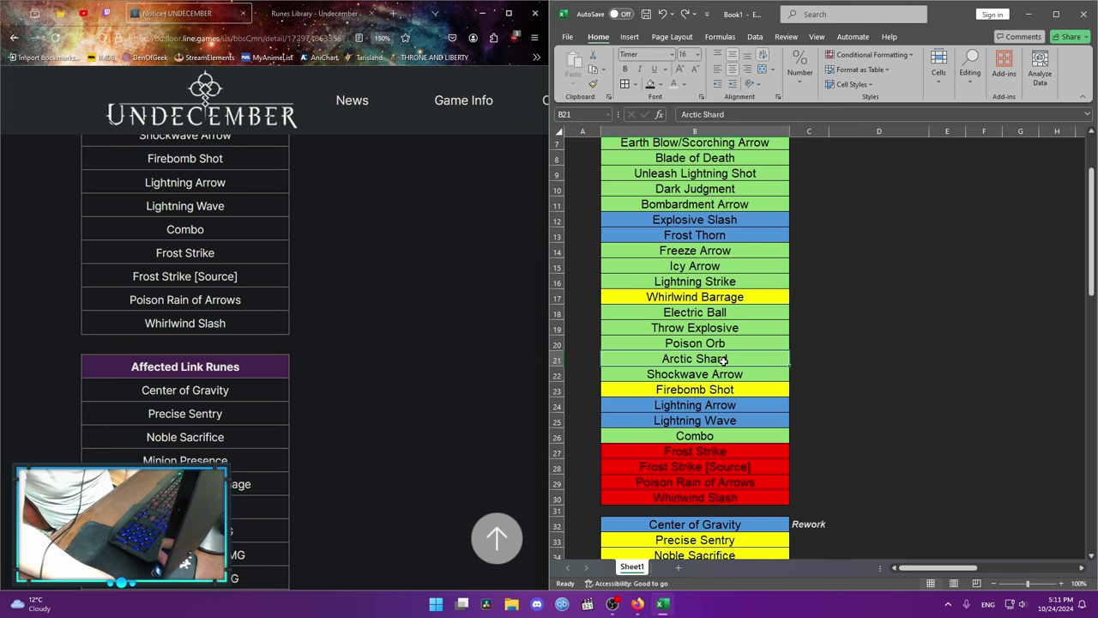
- Review the Shockwave Arrow and Firebomb Shot entries in the rune list
left_click(715, 377)
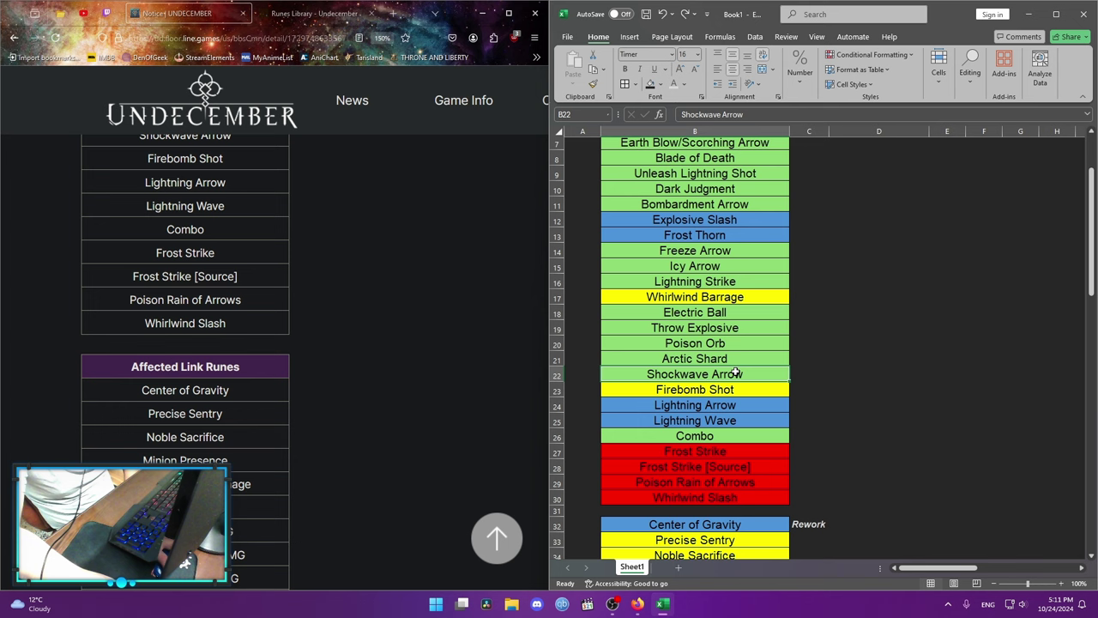
scroll(739, 373, "down", 1)
left_click(723, 354)
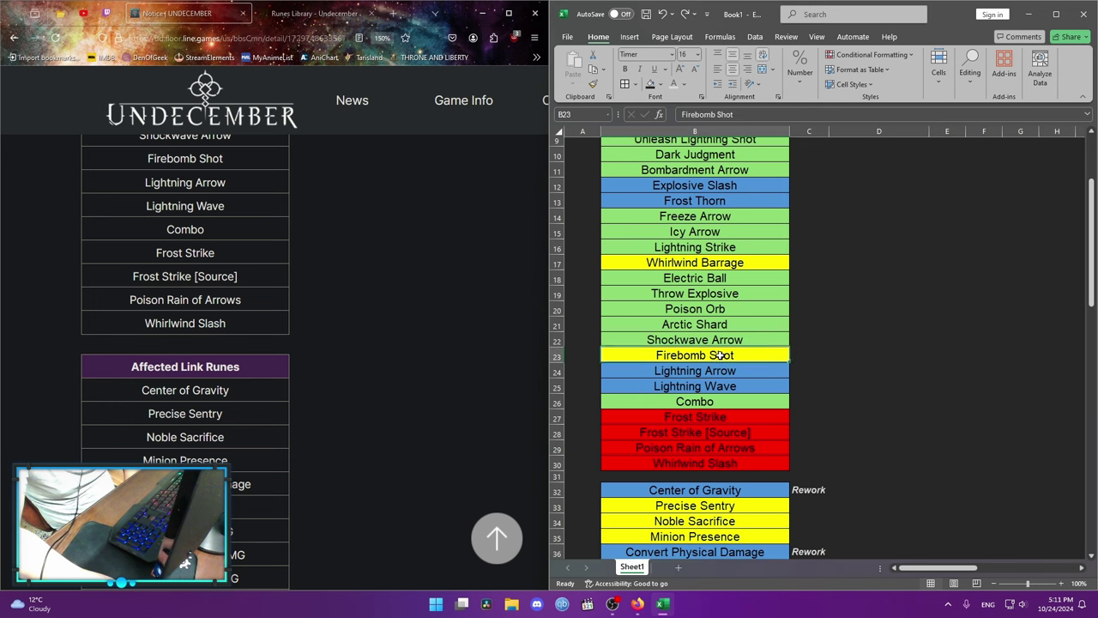
left_click(704, 346)
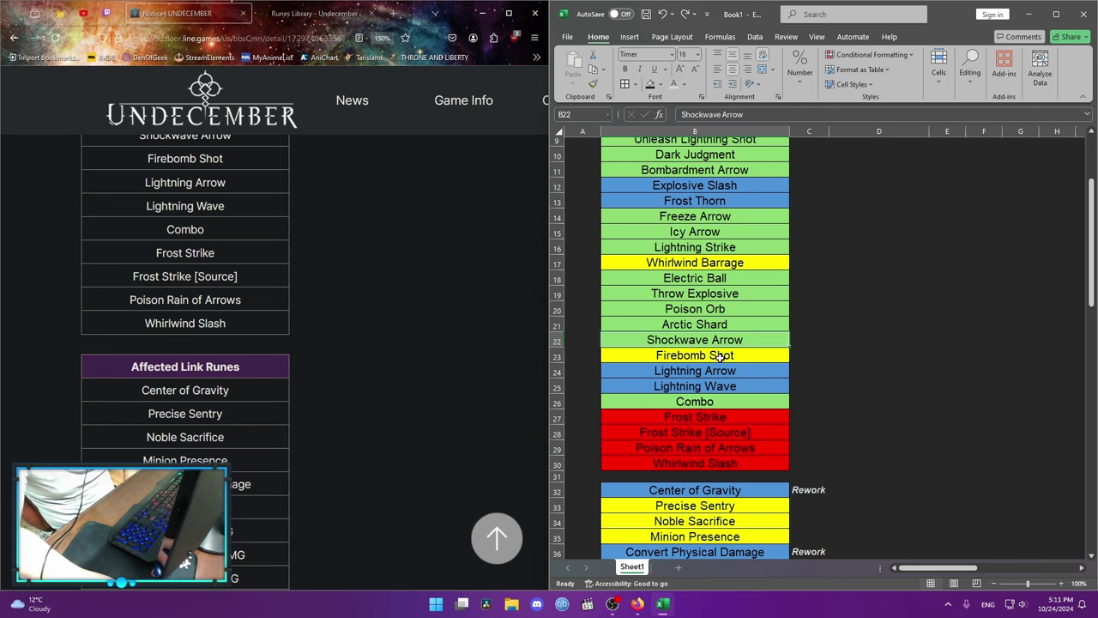
left_click(721, 355)
left_click(725, 370)
left_click(734, 355)
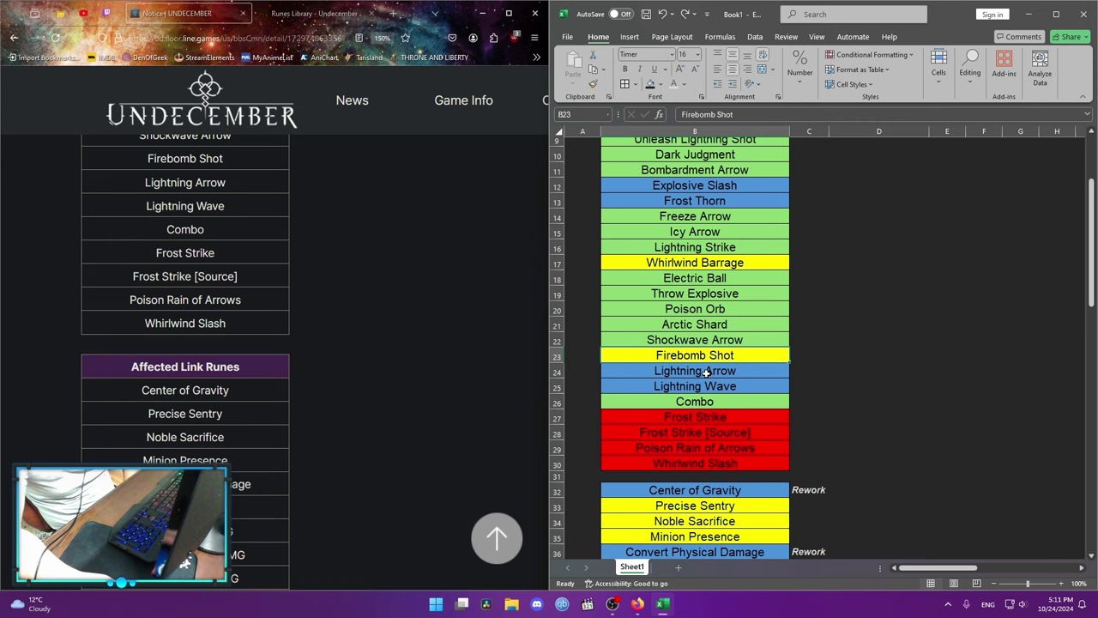
- Review the Lightning Wave and Combo entries in the rune list
scroll(710, 375, "down", 1)
left_click(740, 355)
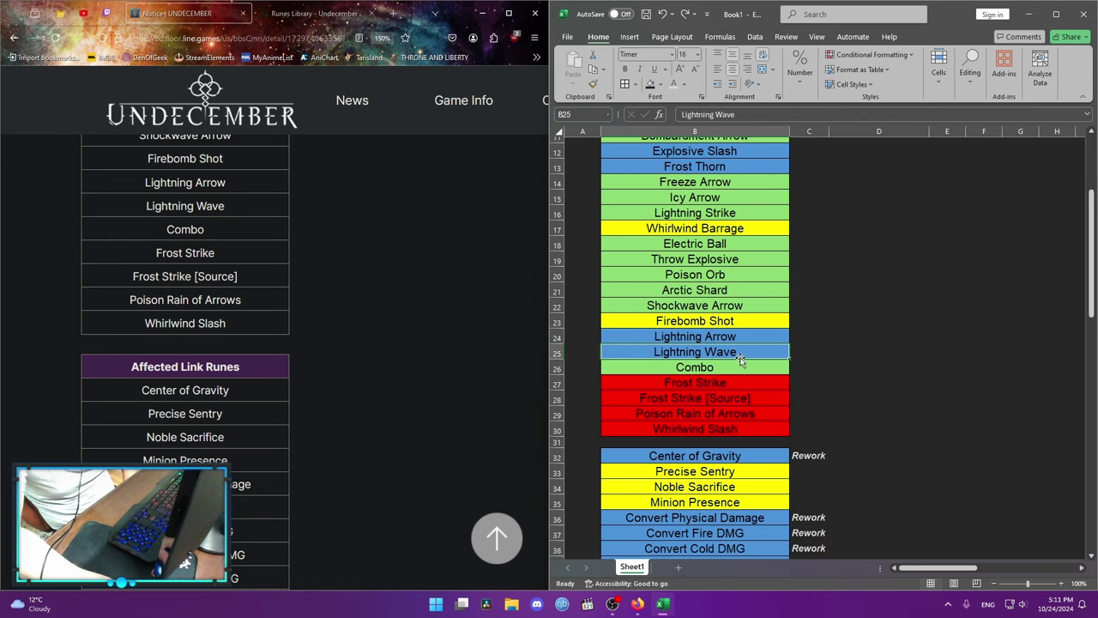
mouse_move(726, 352)
left_mouse_down()
mouse_move(708, 340)
mouse_move(729, 351)
left_mouse_up()
left_click(712, 367)
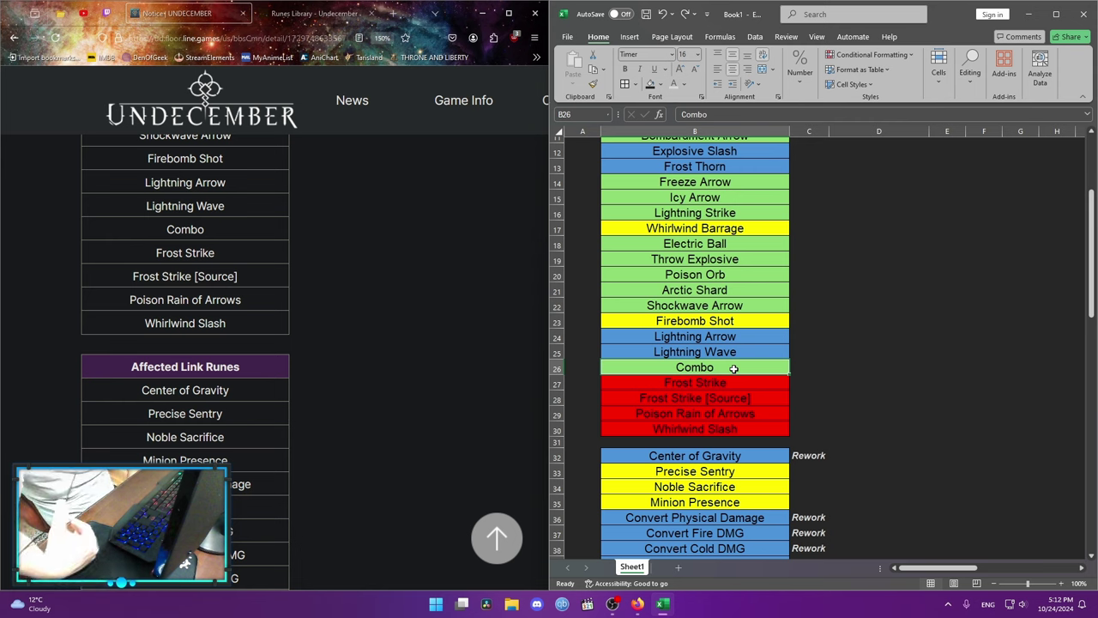
- Examine the red entries Frost Strike, Frost Strike [Source], Poison Rain of Arrows and Whirlwind Slash, both individually and as a group
left_click(691, 385)
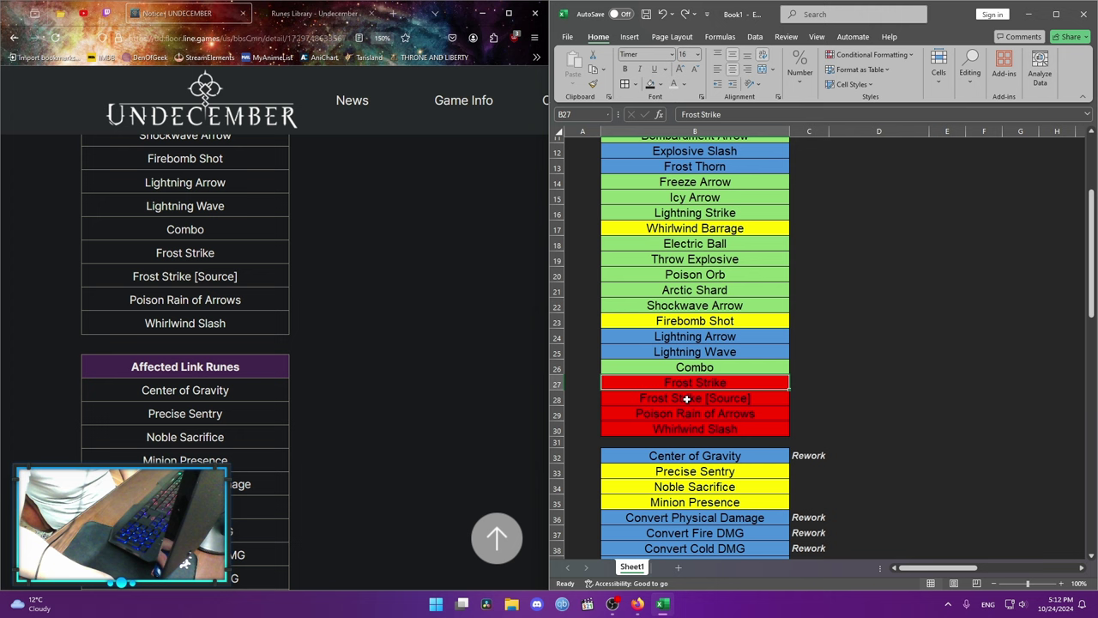
left_click(688, 399)
left_click(666, 414)
left_click(697, 427)
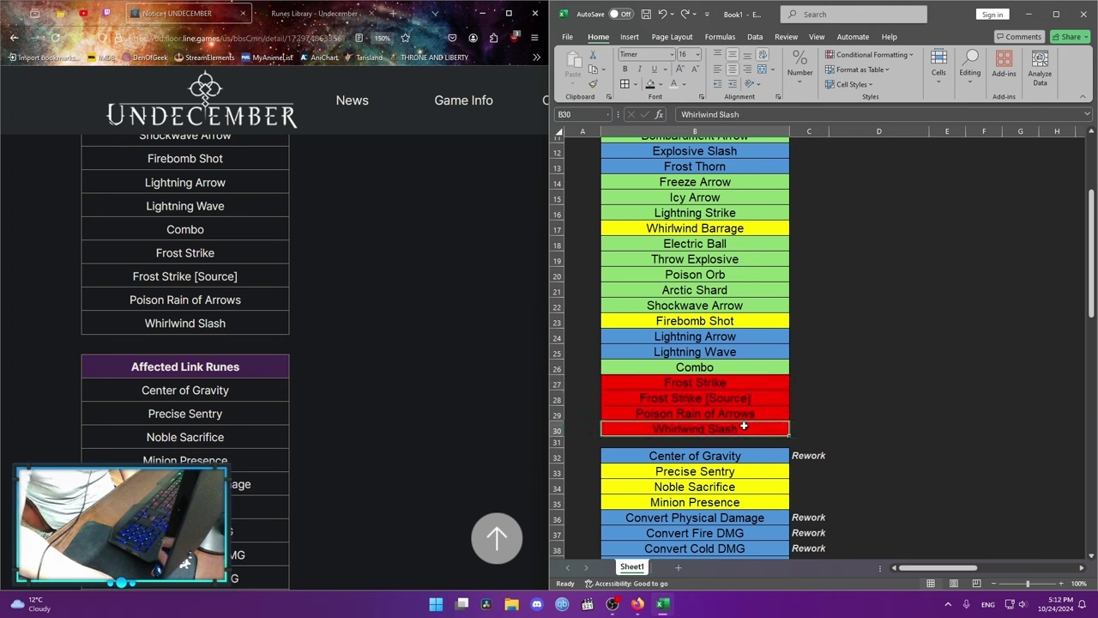
left_click_drag(699, 381, 706, 424)
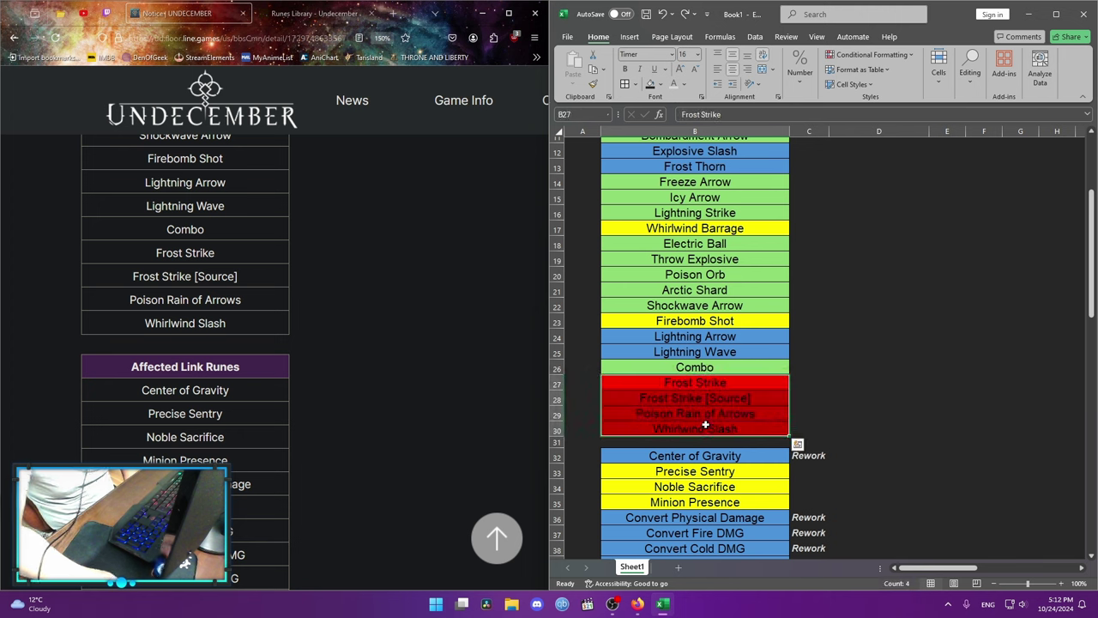
left_click(705, 423)
left_click_drag(699, 383, 700, 426)
left_click(691, 413)
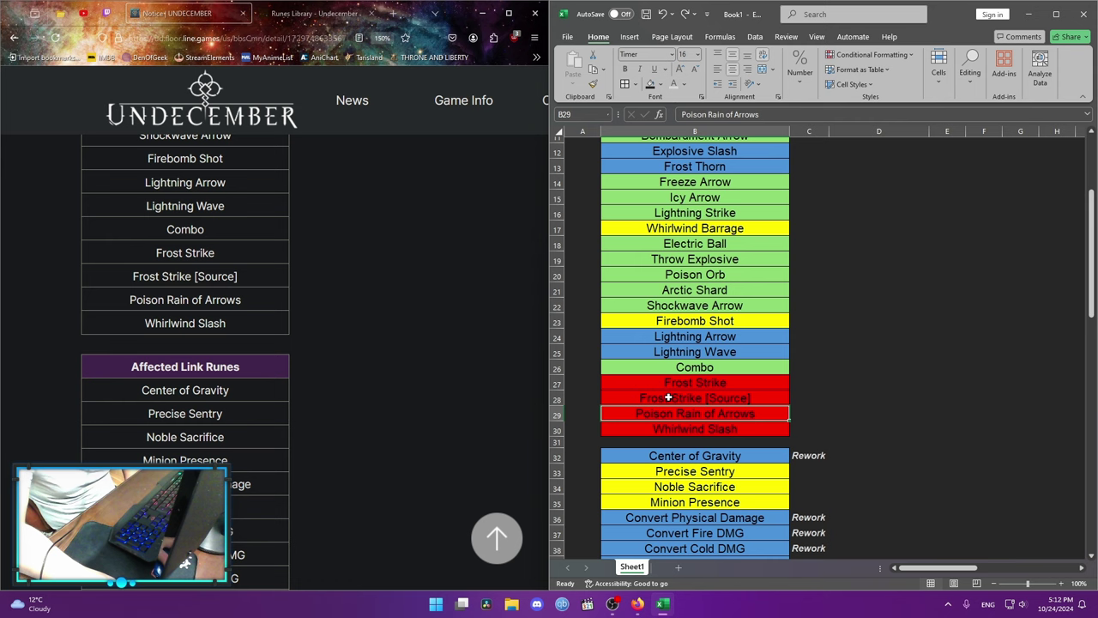
left_click(662, 404)
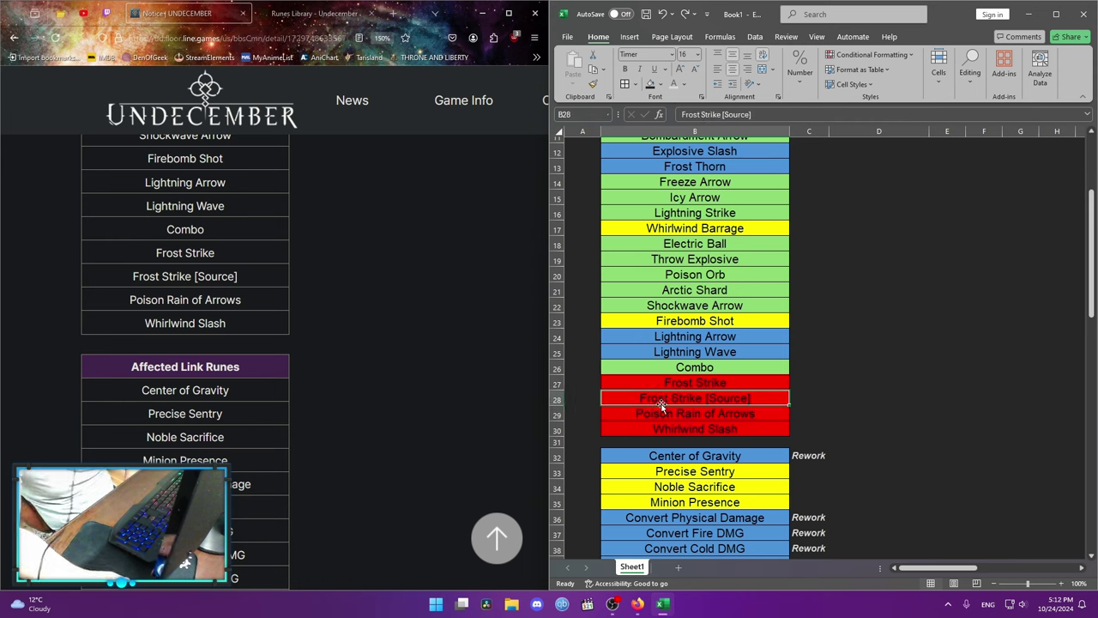
left_click_drag(727, 384, 718, 429)
left_click(750, 432)
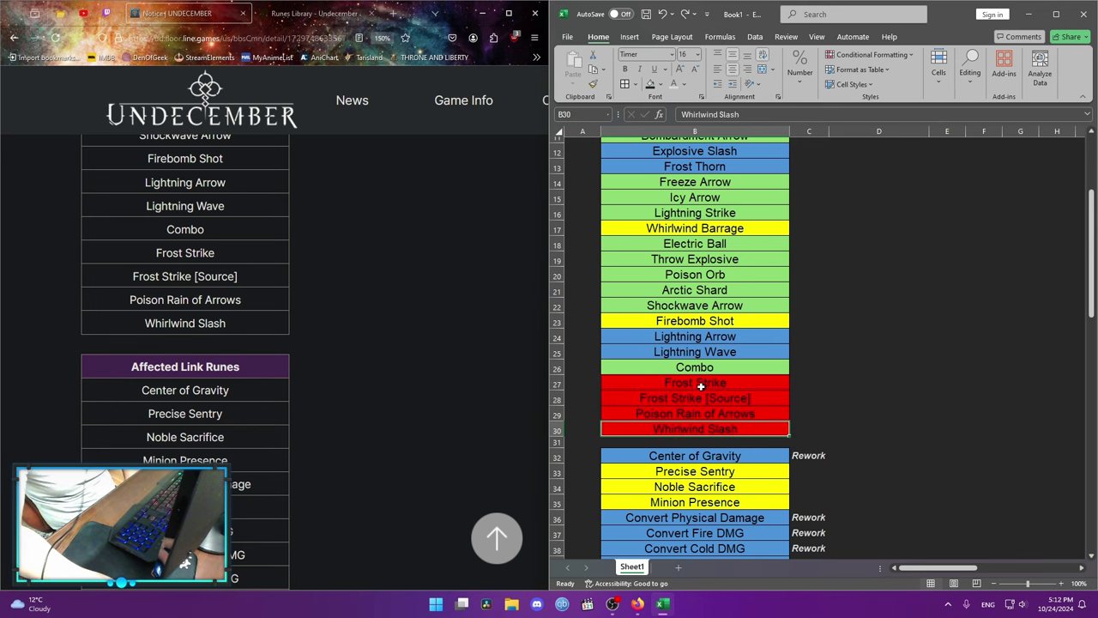
scroll(704, 385, "up", 2)
scroll(714, 328, "down", 2)
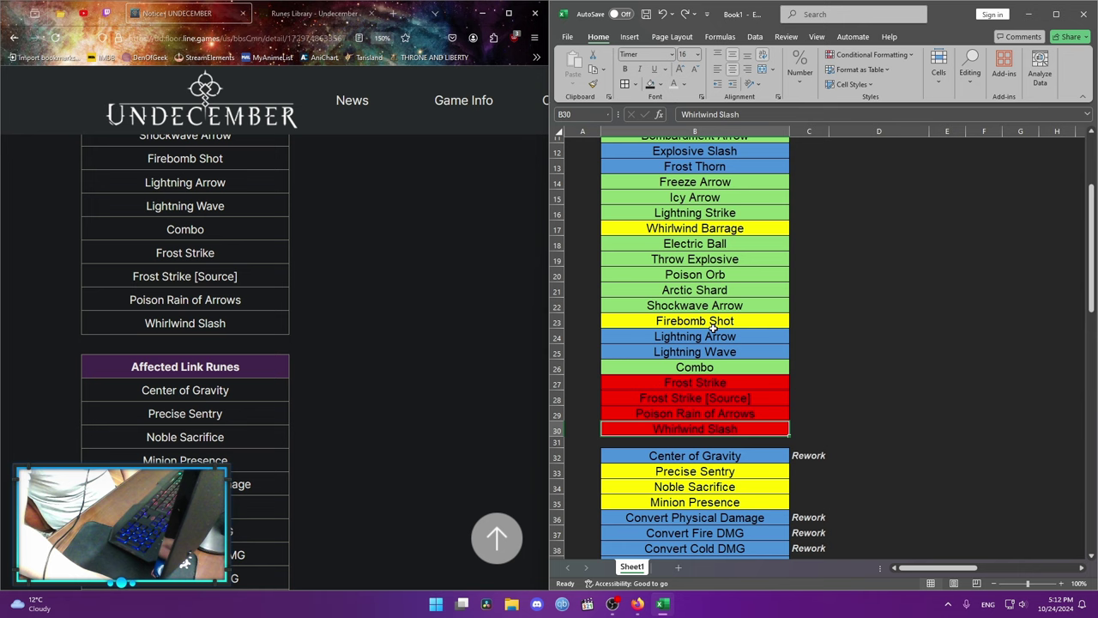
- Look back over the skill rune list, and examine the Center of Gravity link rune marked Rework
scroll(713, 329, "down", 1)
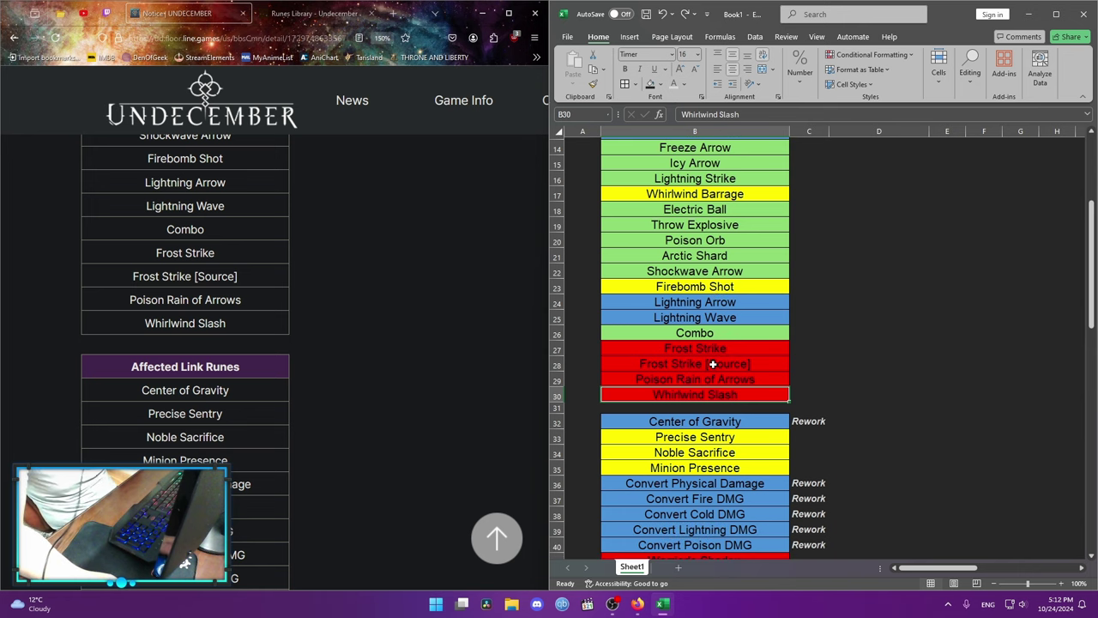
scroll(712, 364, "up", 3)
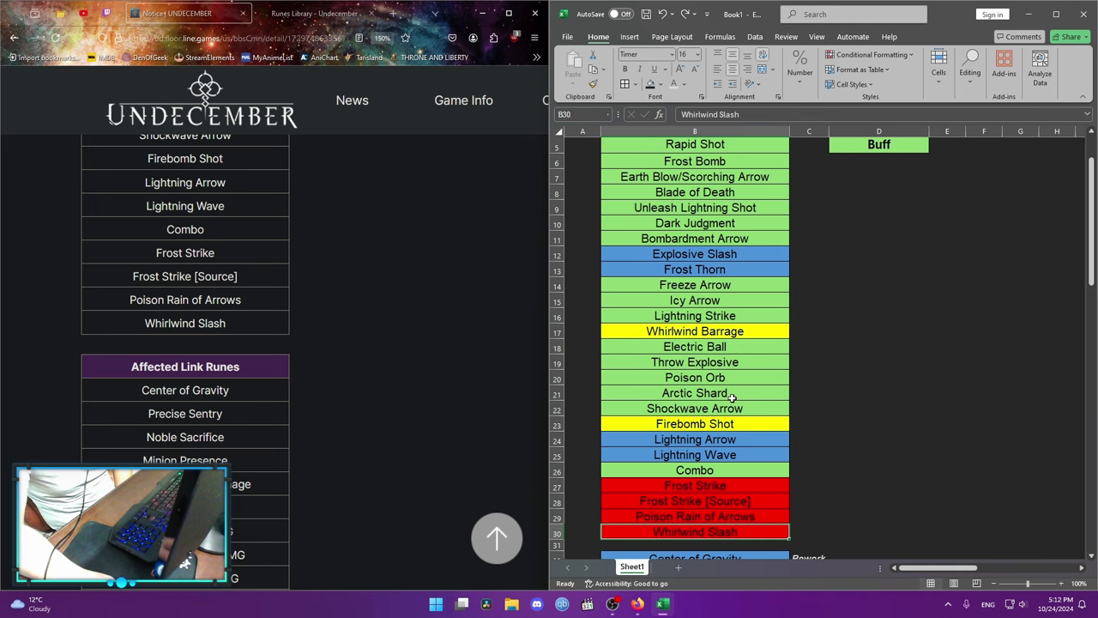
scroll(733, 398, "up", 2)
scroll(719, 322, "down", 5)
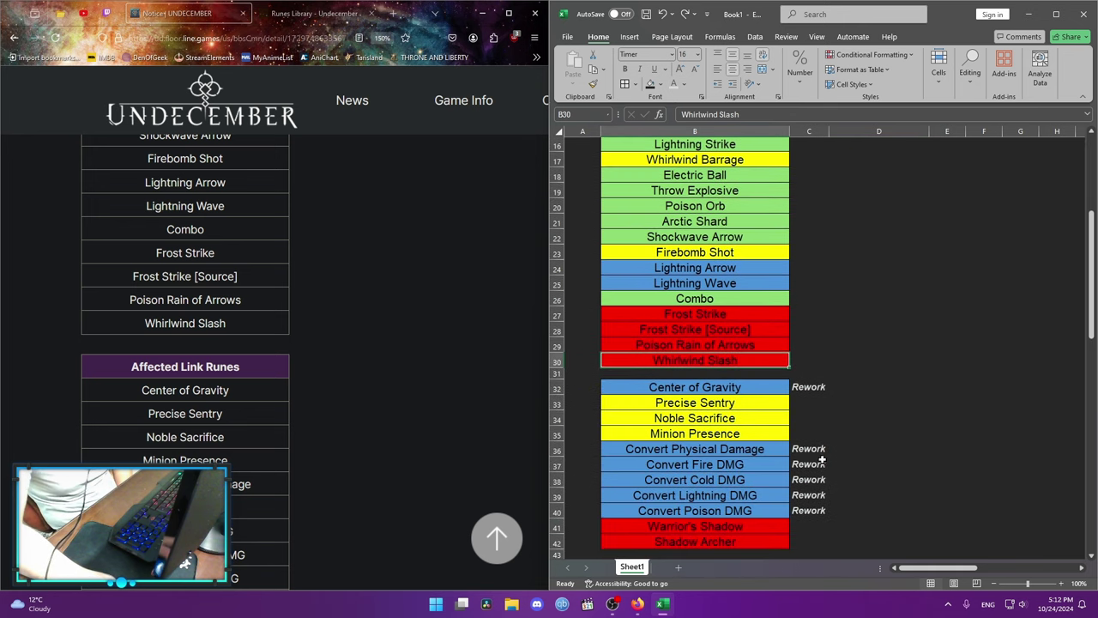
left_click(704, 390)
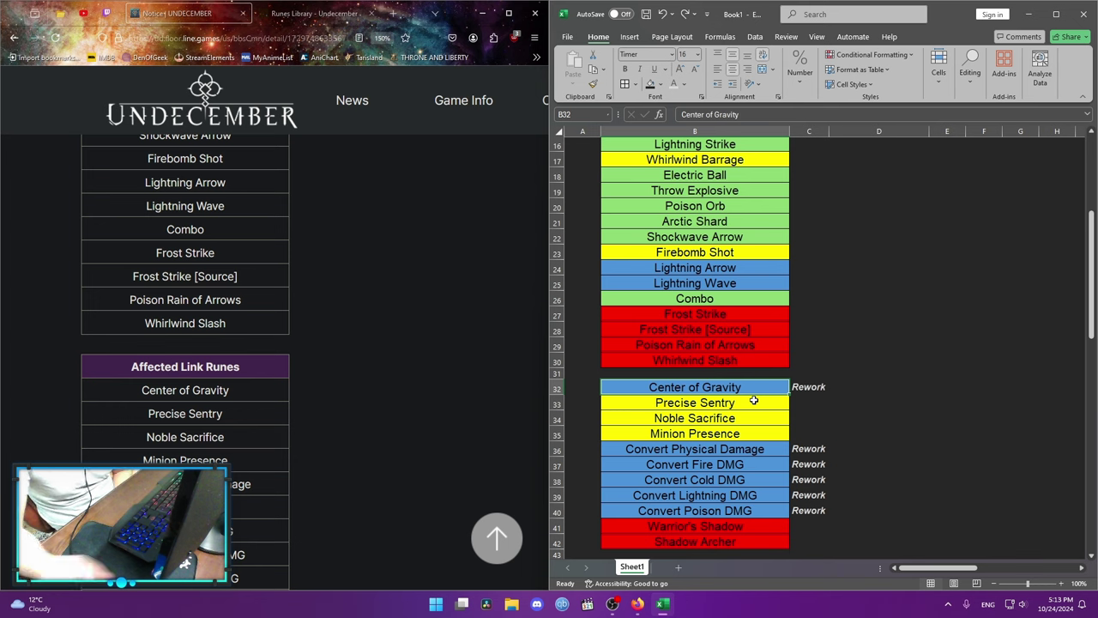
- Review the yellow link rune entries Precise Sentry, Noble Sacrifice and Minion Presence, individually and as a group
left_click(701, 434)
mouse_move(701, 434)
left_mouse_down()
mouse_move(712, 403)
mouse_move(751, 433)
mouse_move(719, 436)
mouse_move(717, 420)
mouse_move(721, 435)
mouse_move(705, 434)
left_mouse_up()
left_click(722, 434)
left_click(706, 418)
left_click(729, 428)
left_click(727, 435)
left_click(725, 436)
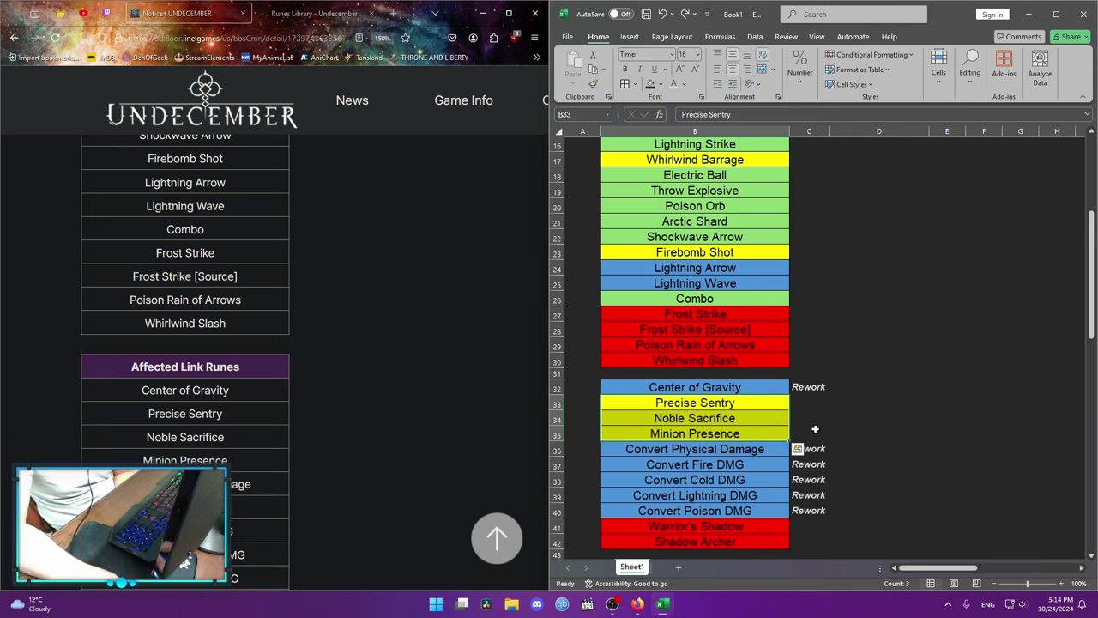
- Review the blue Convert Physical Damage entry and the Convert Fire, Cold, Lightning and Poison DMG entries marked Rework
left_click(733, 453)
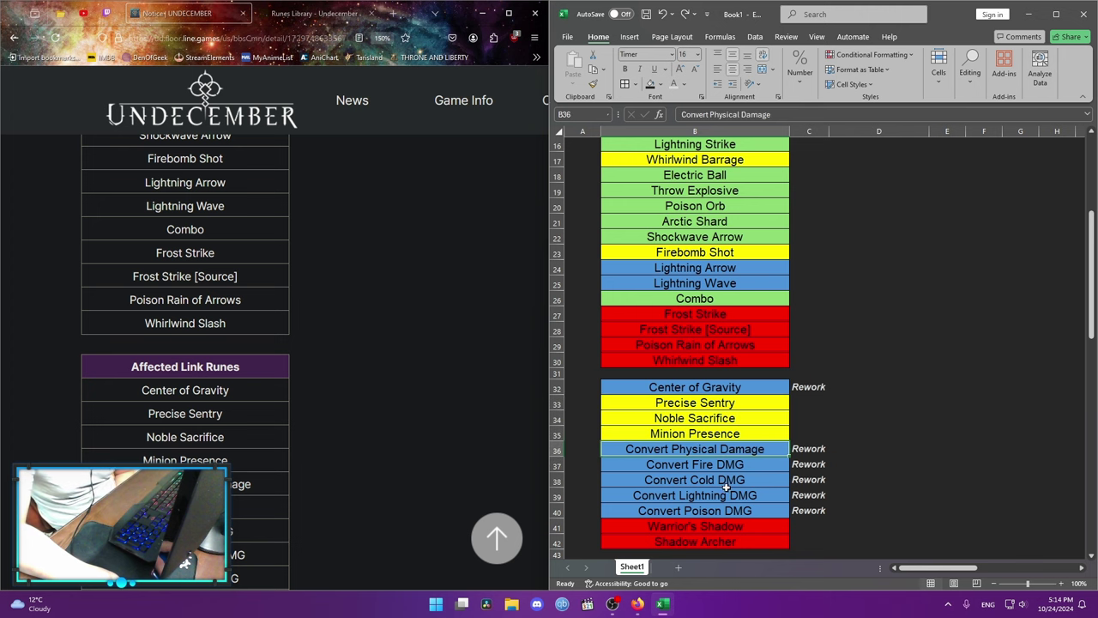
left_click_drag(723, 512, 696, 464)
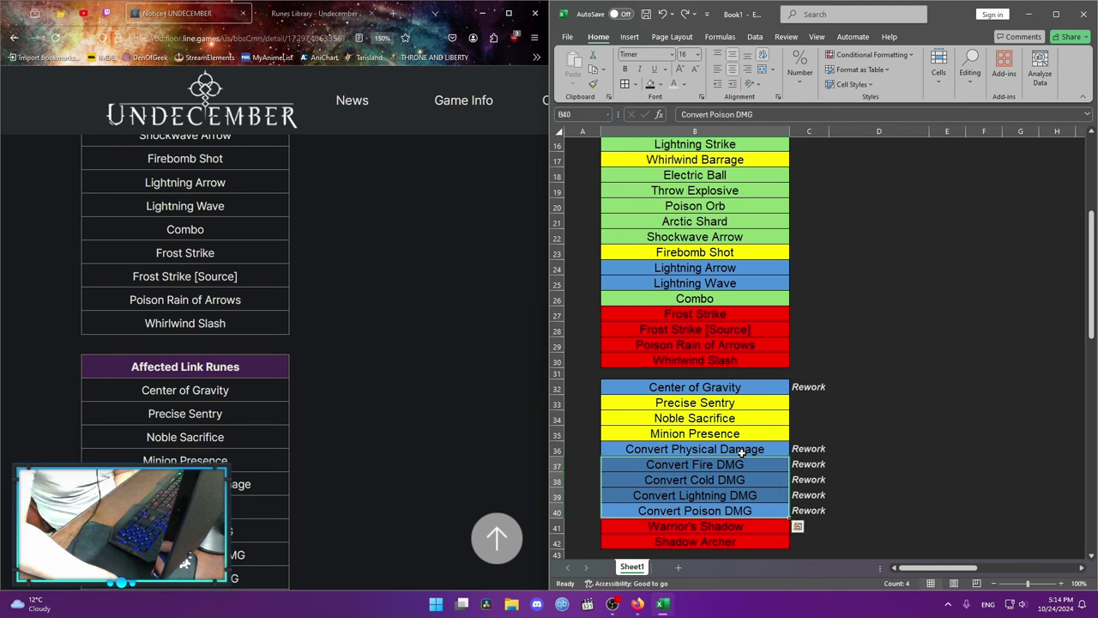
left_click(743, 453)
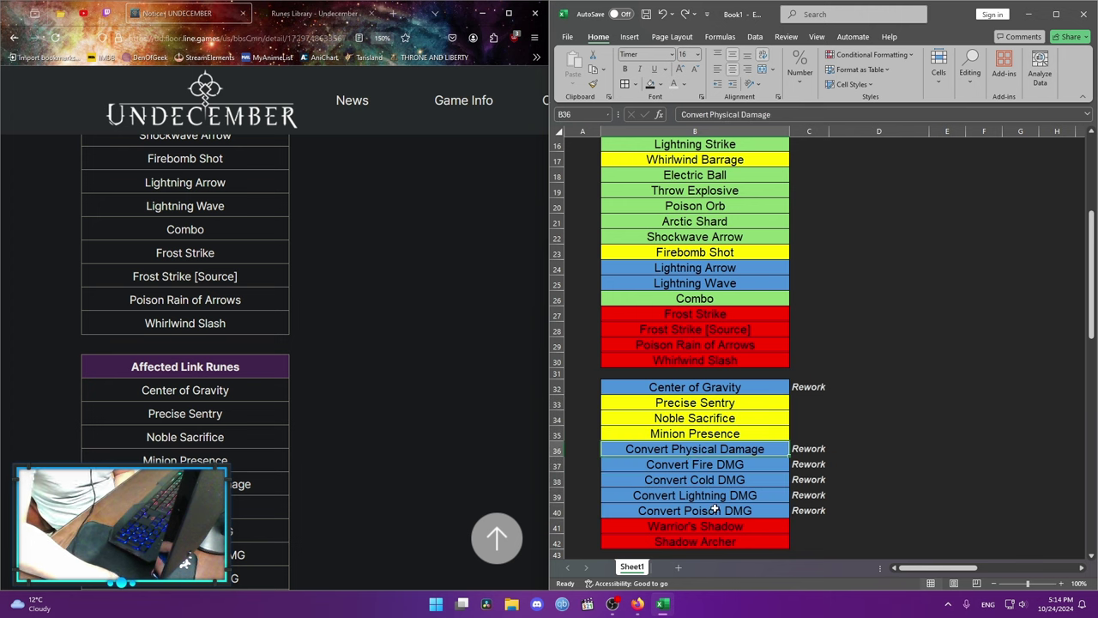
left_click_drag(717, 511, 699, 452)
left_click(699, 491)
left_click(674, 450)
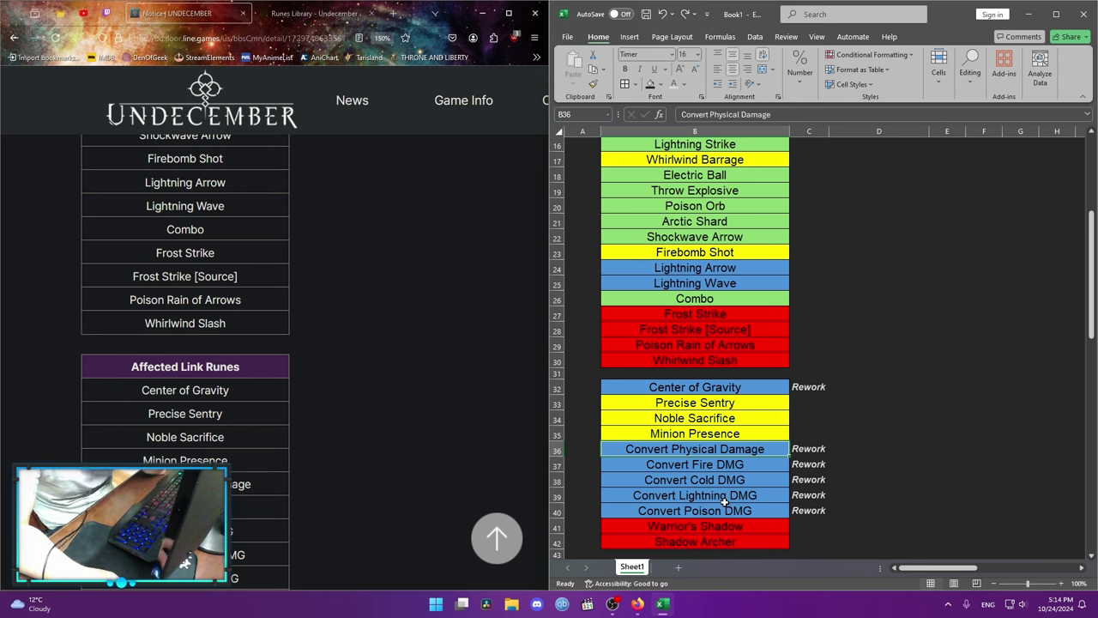
left_click_drag(723, 510, 701, 463)
- Examine the red link rune entries Warrior's Shadow and Shadow Archer, both together and individually
scroll(702, 450, "down", 1)
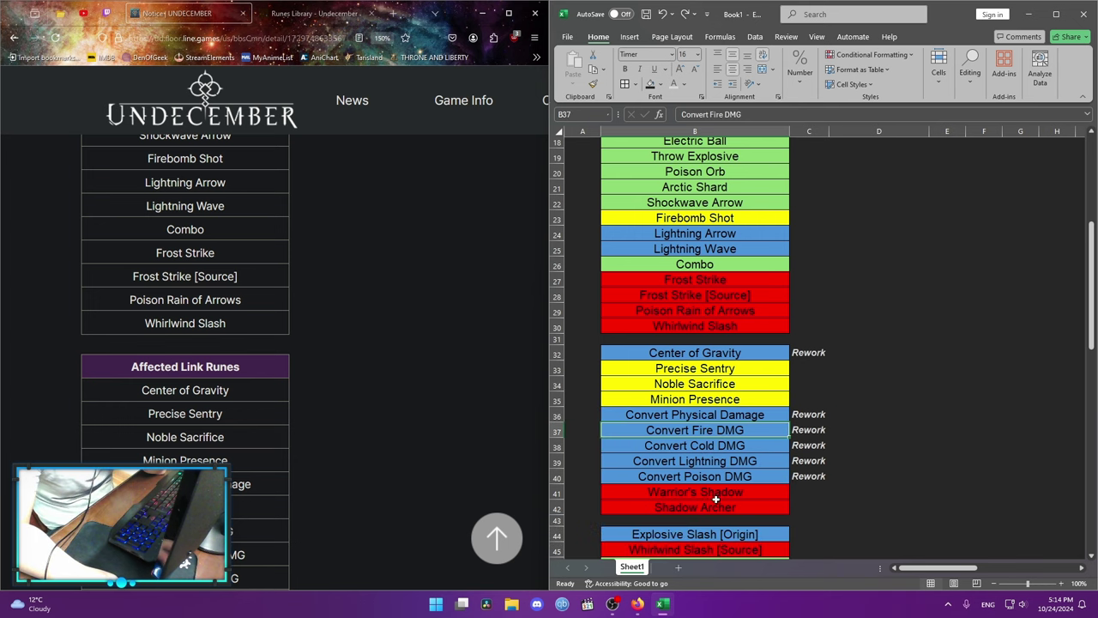
left_click(709, 508)
left_click_drag(714, 479, 722, 510)
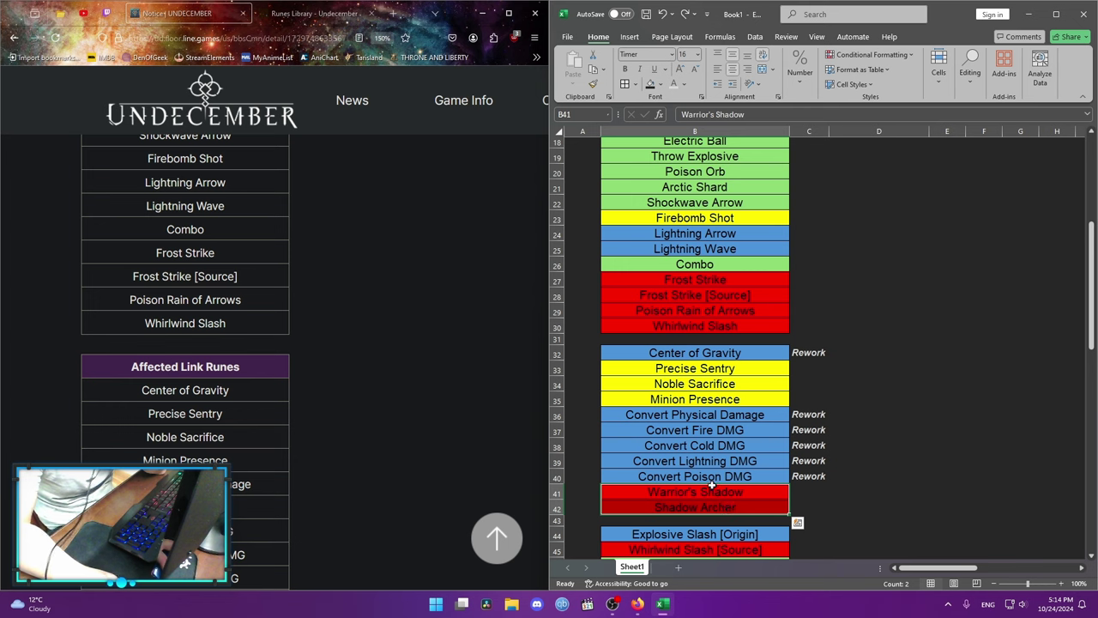
left_click(710, 479)
left_click_drag(707, 490, 704, 507)
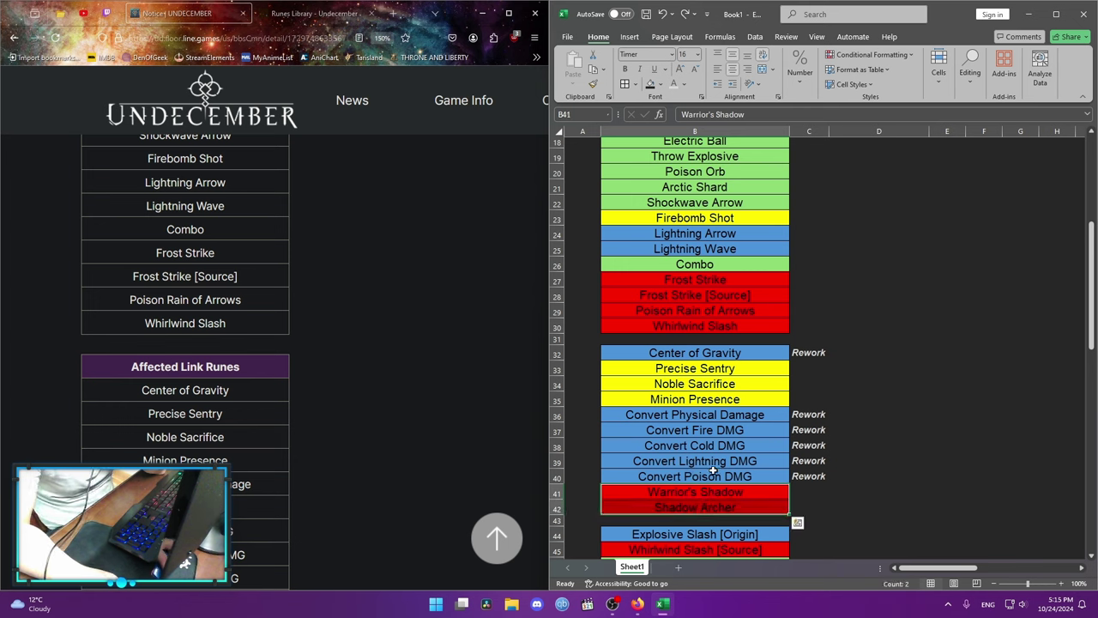
left_click(713, 473)
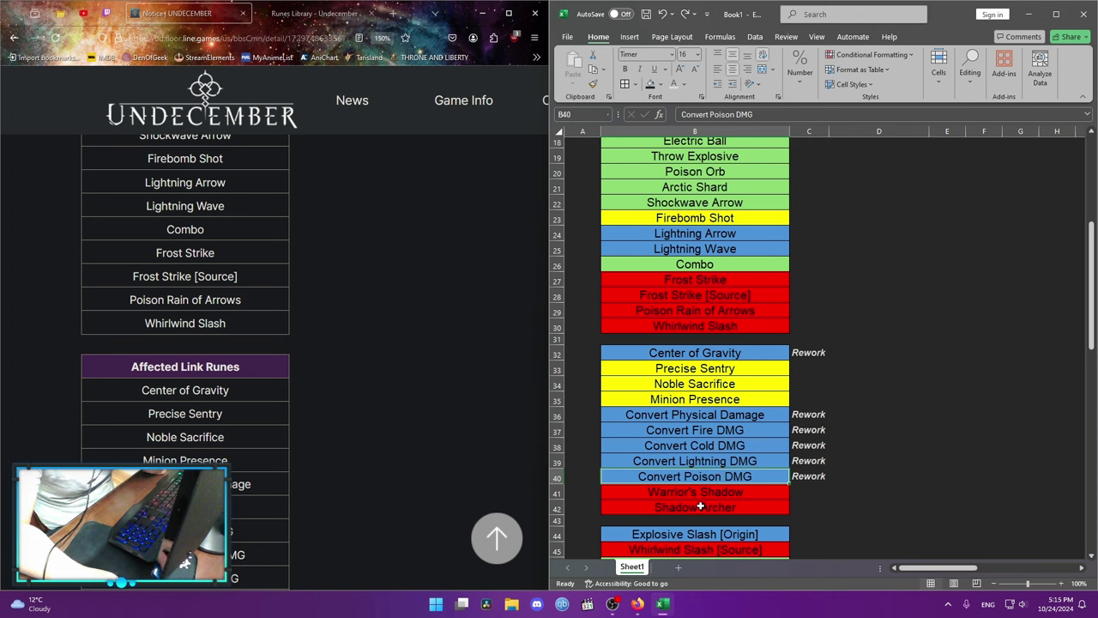
left_click(701, 506)
left_click(681, 495)
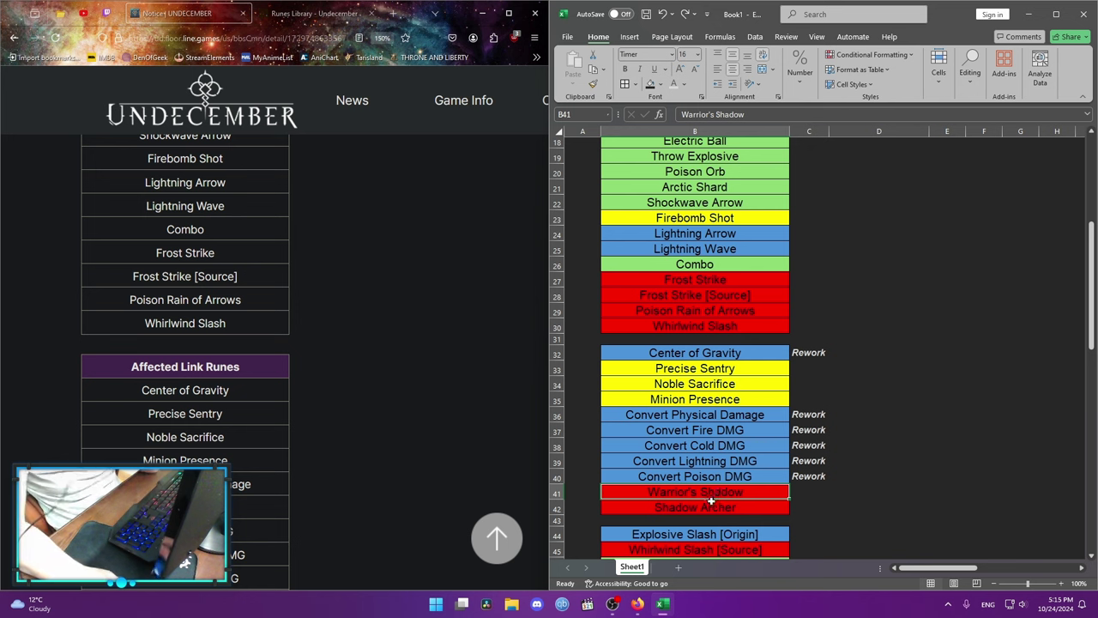
- Go on to the last block of runes and examine the Explosive Slash [Origin] entry
scroll(711, 480, "down", 4)
scroll(708, 446, "up", 1)
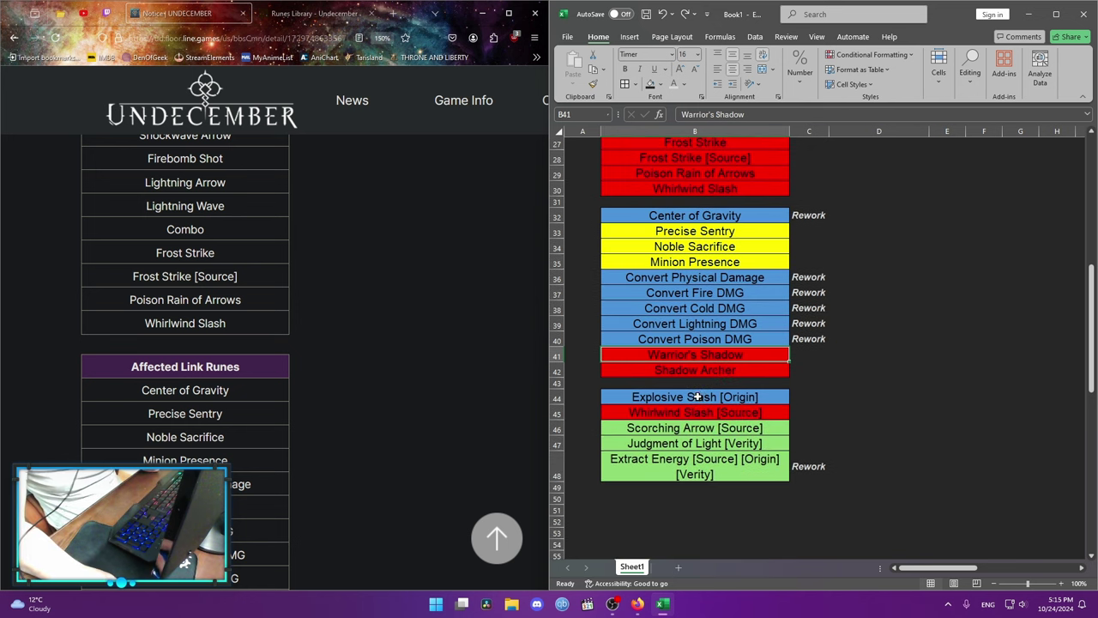
key("Down")
key("Down")
key("Down")
key("Down")
key("Down")
key("Down")
key("Down")
key("Down")
key("Down")
key("Down")
left_click(702, 402)
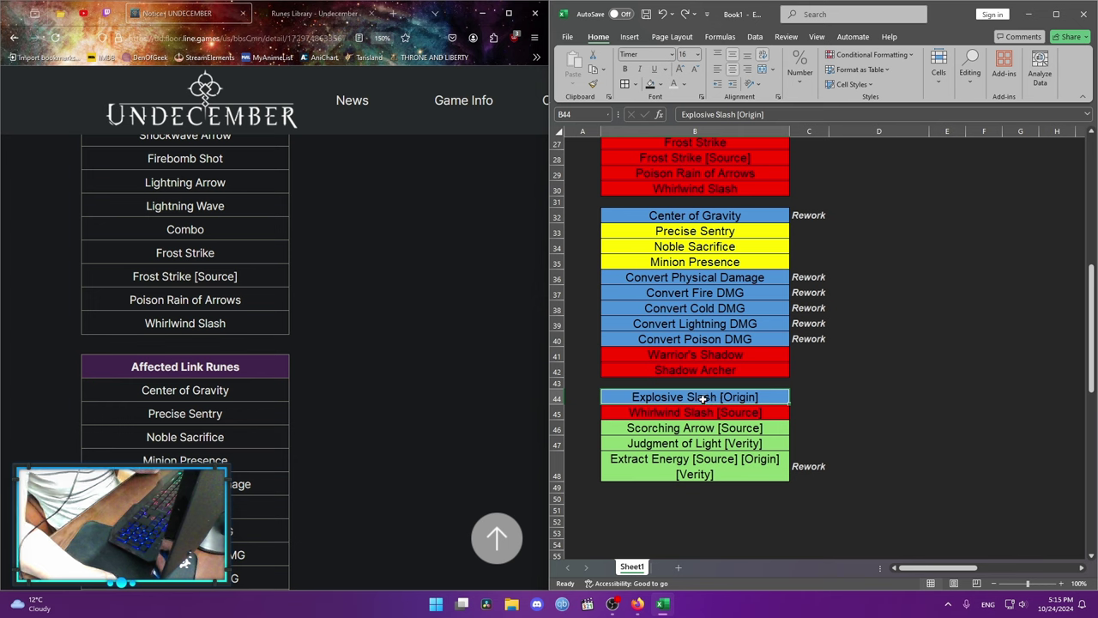
- Change the fill colour of the Whirlwind Slash [Source] entry to yellow
left_click(691, 414)
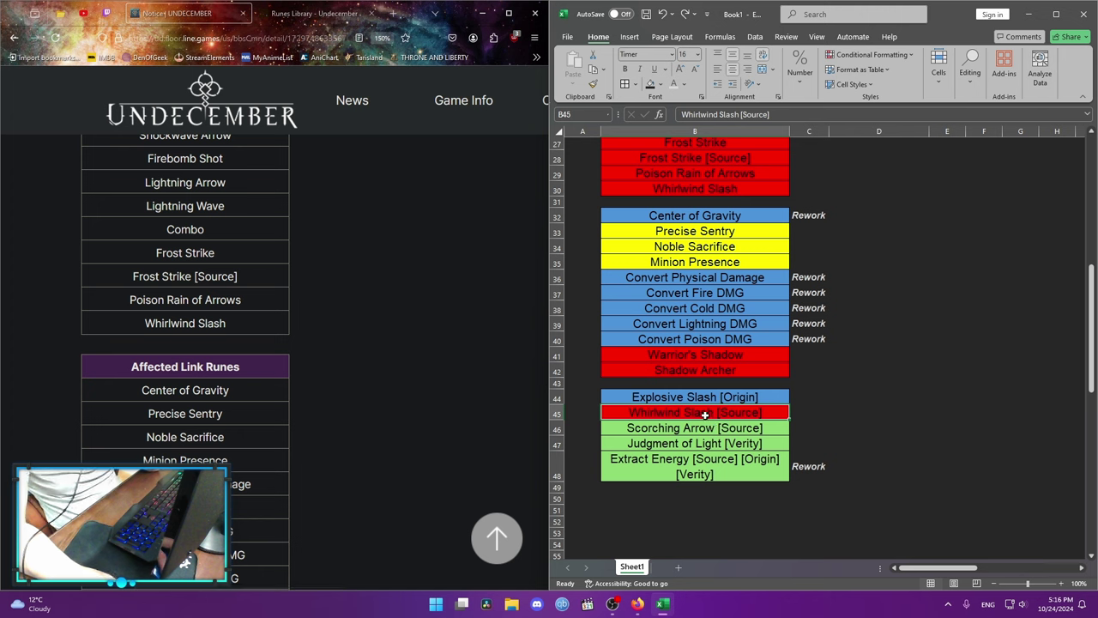
left_click(659, 84)
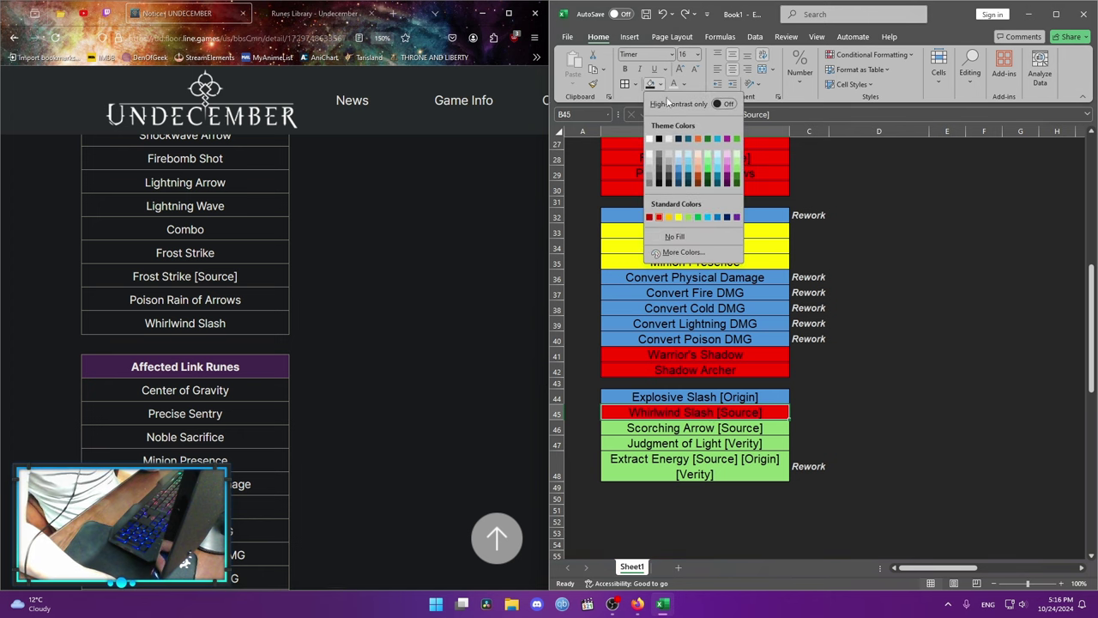
left_click(679, 219)
- Go over Scorching Arrow [Source] and Judgment of Light [Verity], and fill the Extract Energy [Source] [Origin] [Verity] entry with the blue used for Fix
left_click(741, 446)
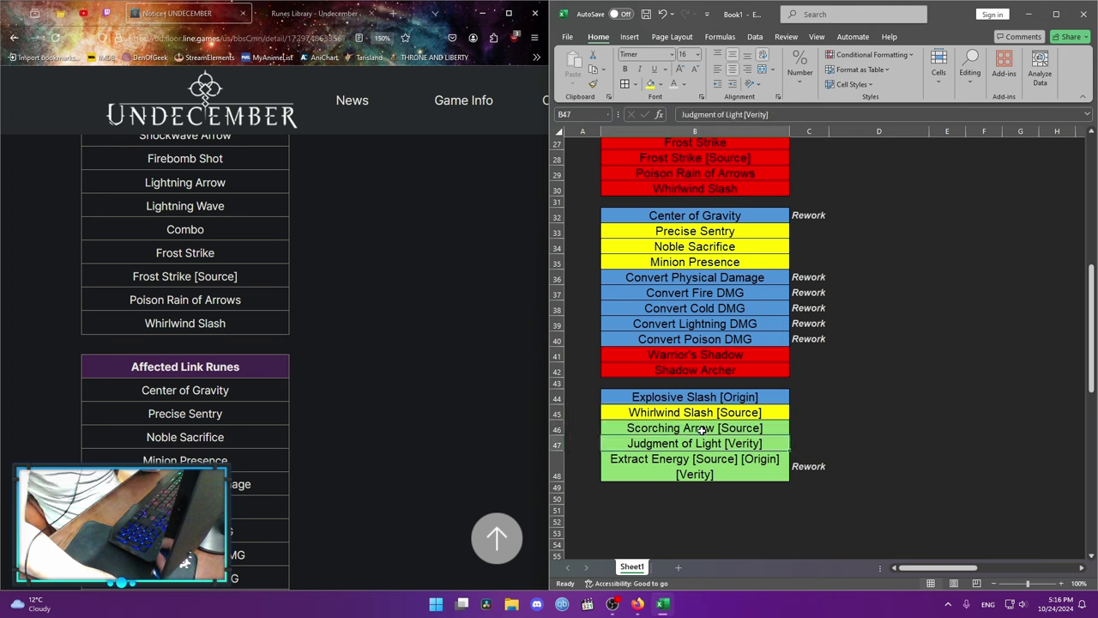
left_click_drag(704, 429, 703, 461)
left_click(708, 472)
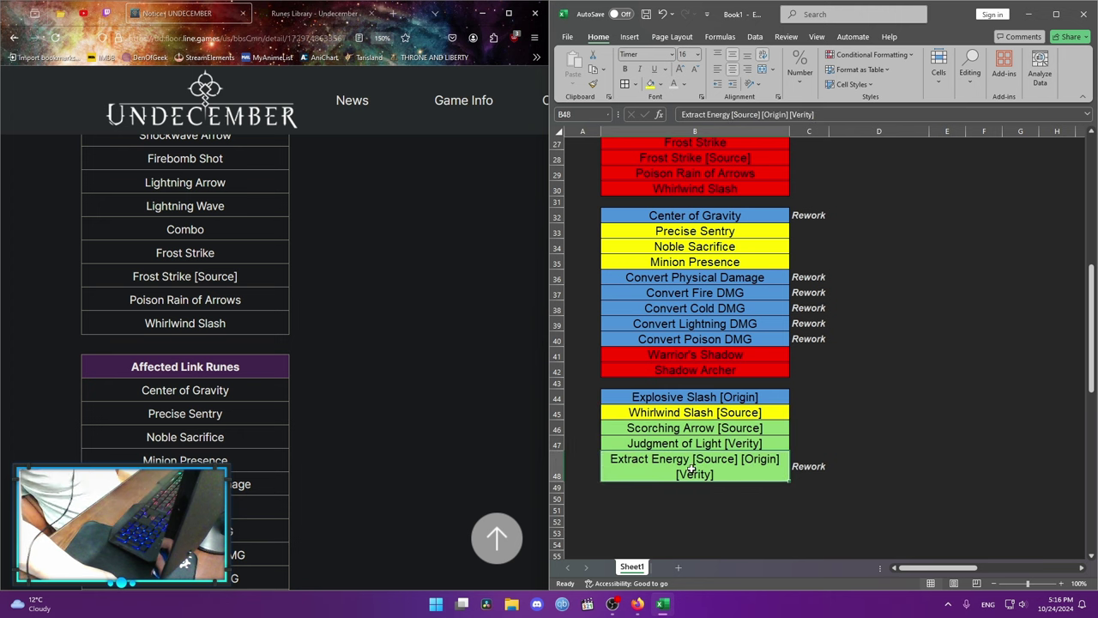
left_click(659, 84)
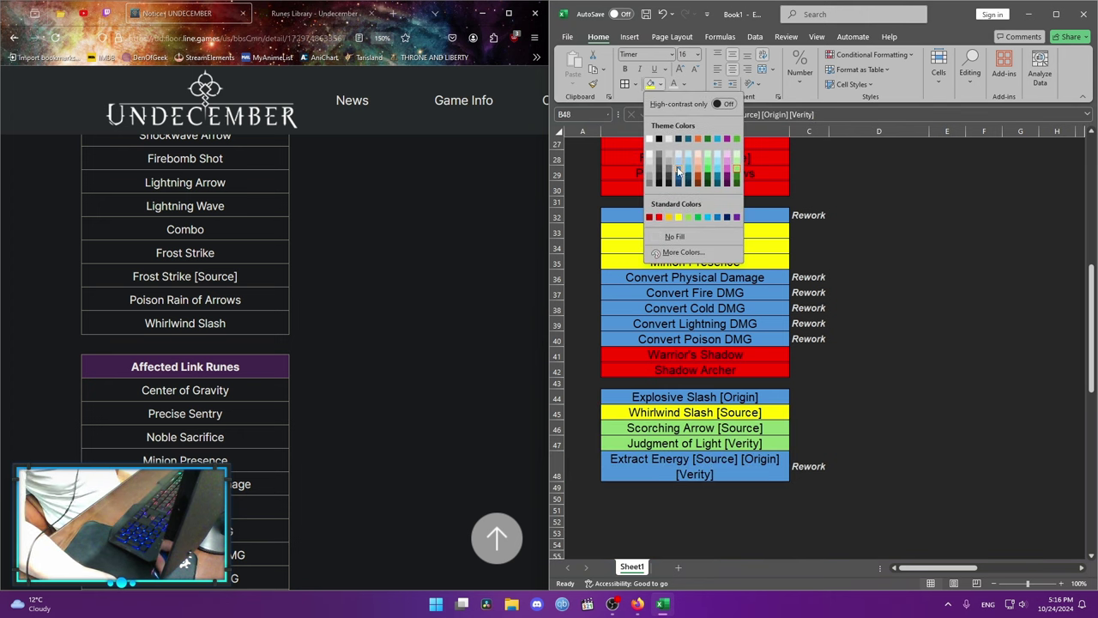
left_click(678, 172)
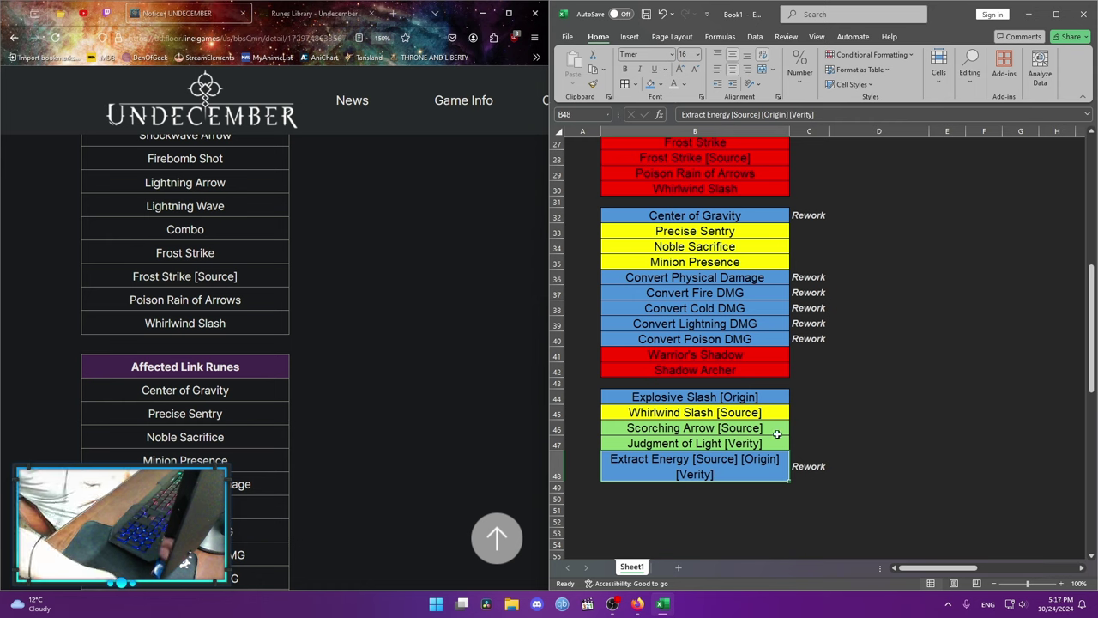
- Look back over the colour-coded skill rune list together with its colour legend
scroll(777, 438, "up", 4)
scroll(786, 424, "up", 3)
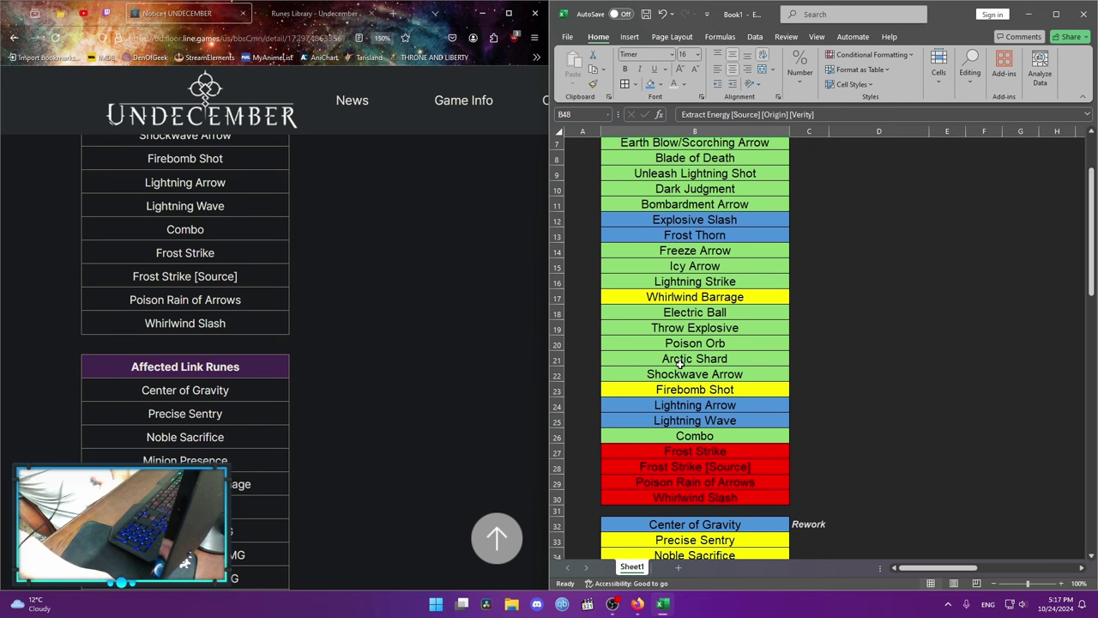
scroll(697, 359, "up", 2)
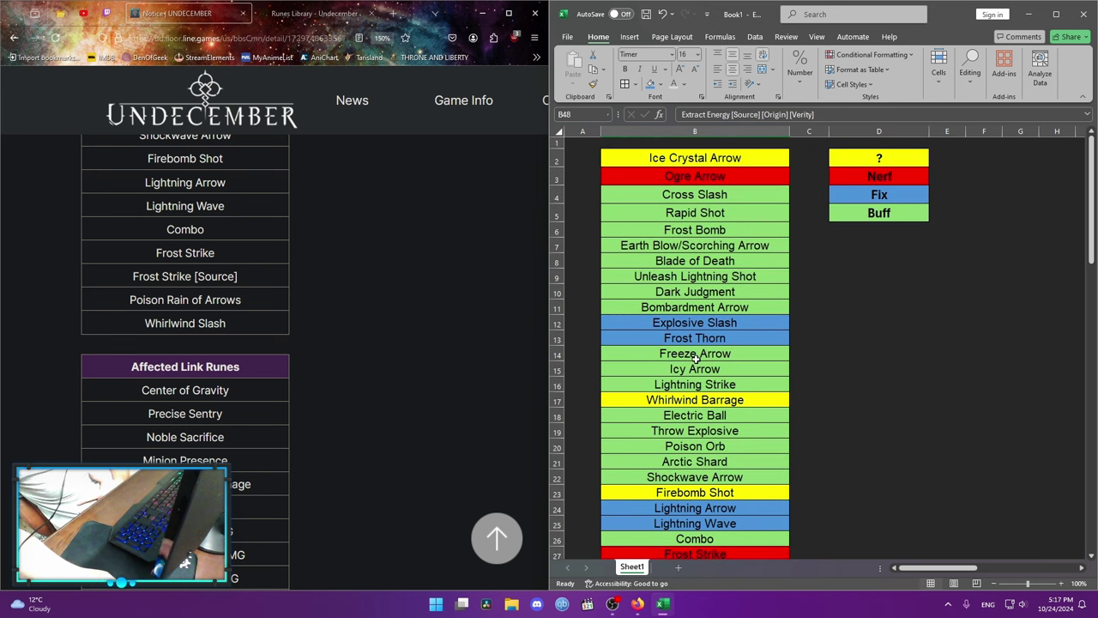
scroll(695, 359, "down", 3)
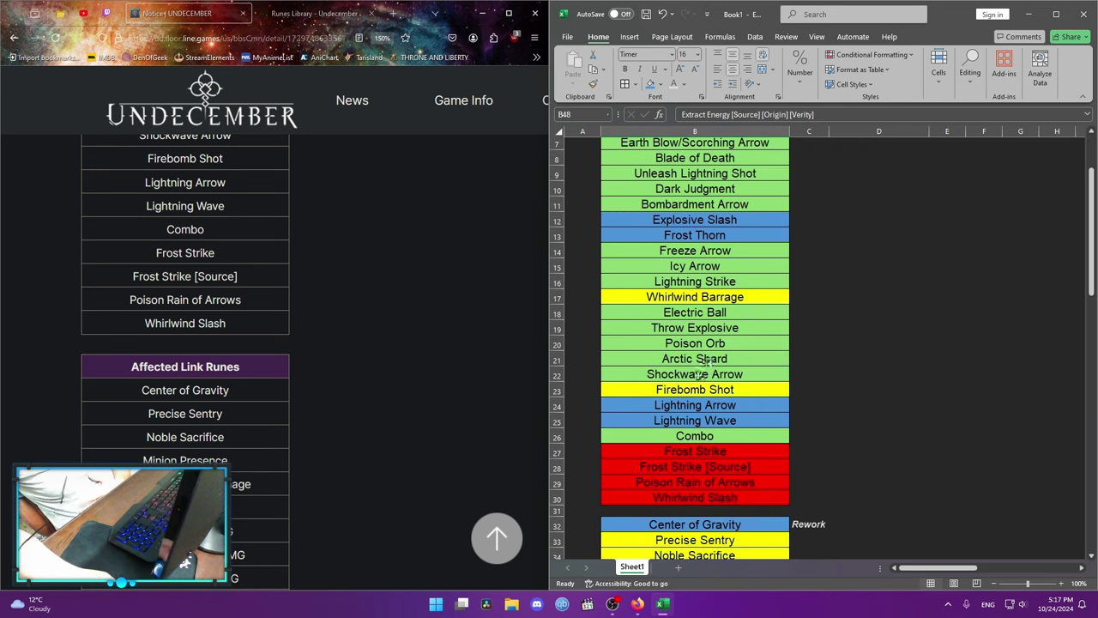
scroll(694, 367, "down", 1)
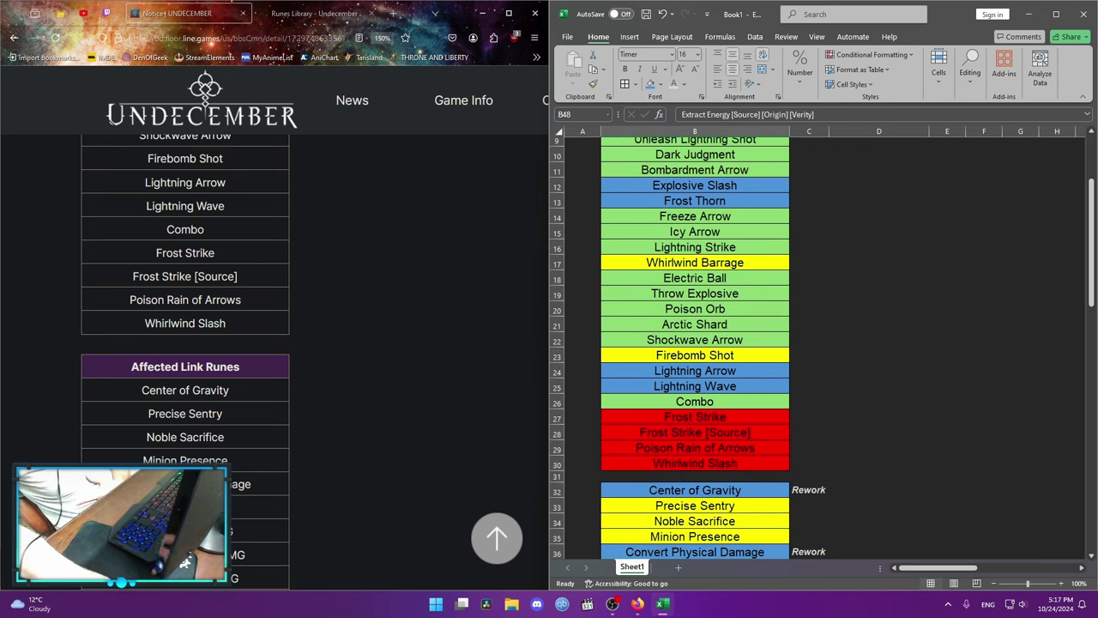